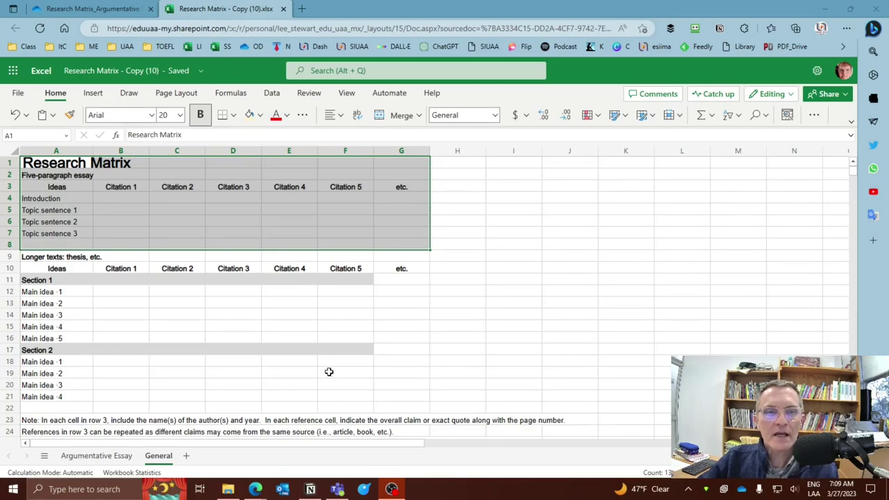
Check the Argumentative Essay sheet, then select the General sheet's essay table and Citation 1–5 headers
left_click(95, 455)
left_click(159, 456)
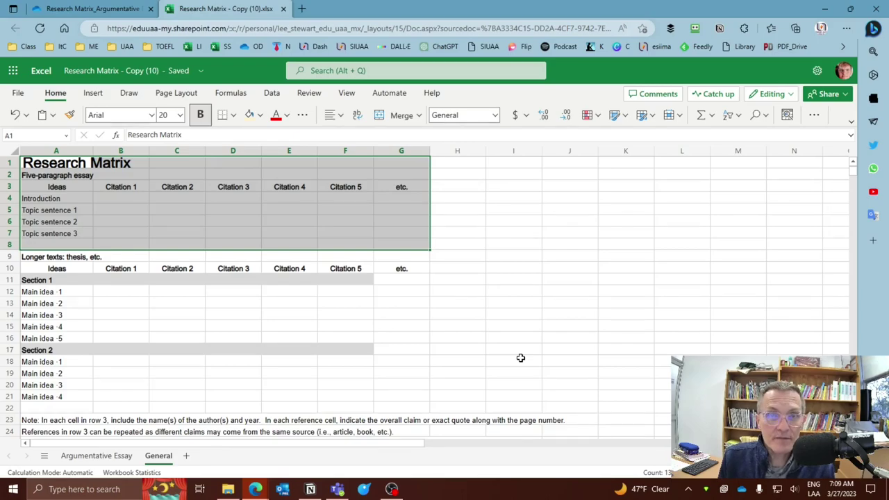
left_click(117, 222)
left_click_drag(43, 162, 406, 227)
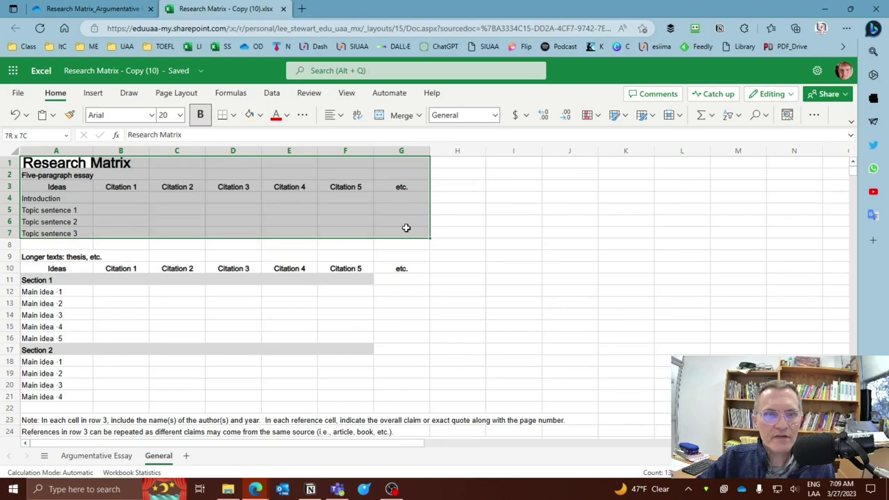
left_click(135, 207)
left_click_drag(121, 187, 353, 189)
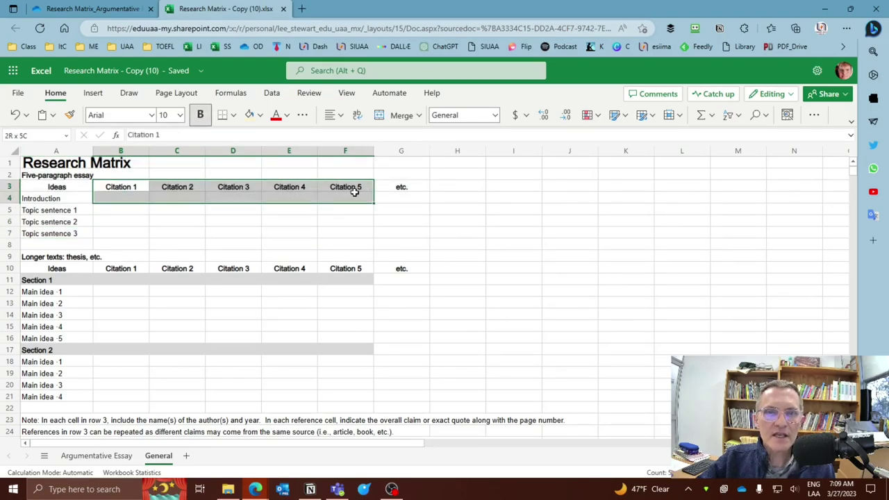
Select the Introduction and topic sentence labels and their empty citation cells
left_click(41, 199)
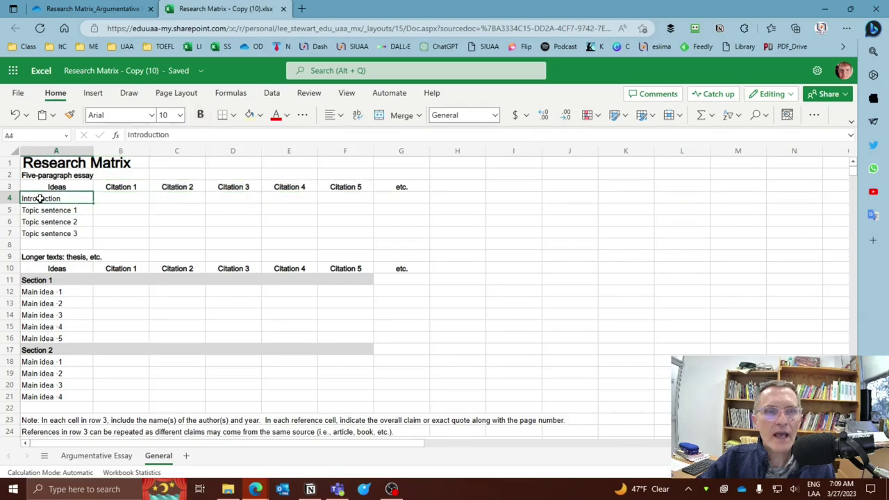
left_click(40, 210)
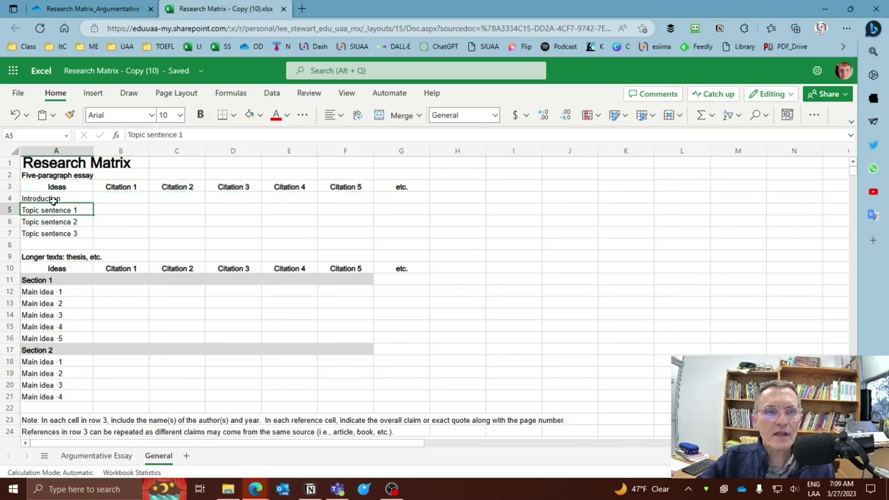
left_click(127, 198)
left_click_drag(133, 201, 361, 246)
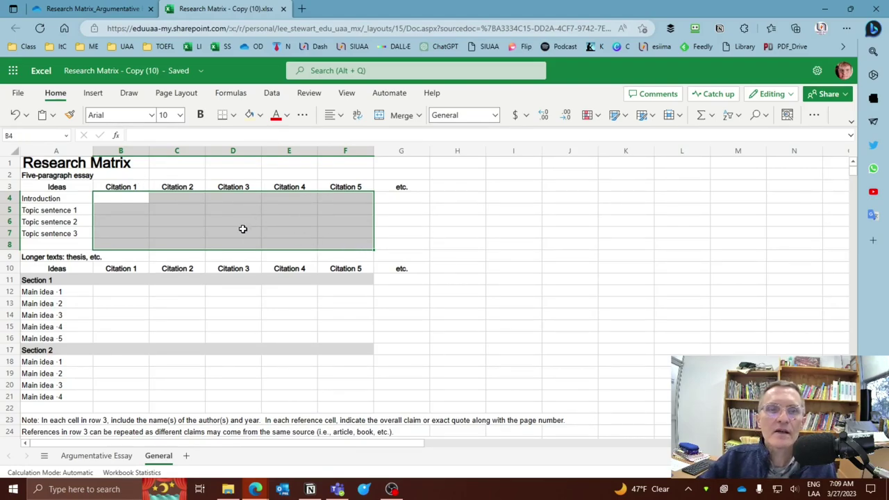
left_click(152, 221)
left_click(57, 210)
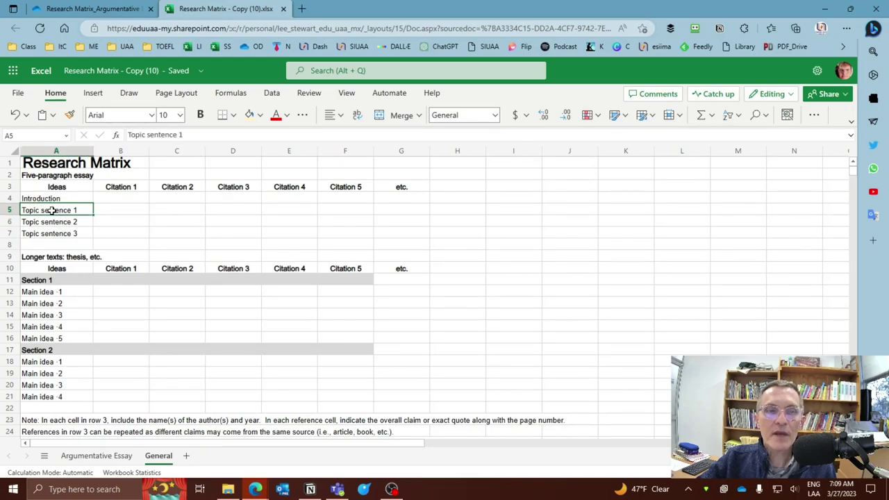
left_click(44, 200)
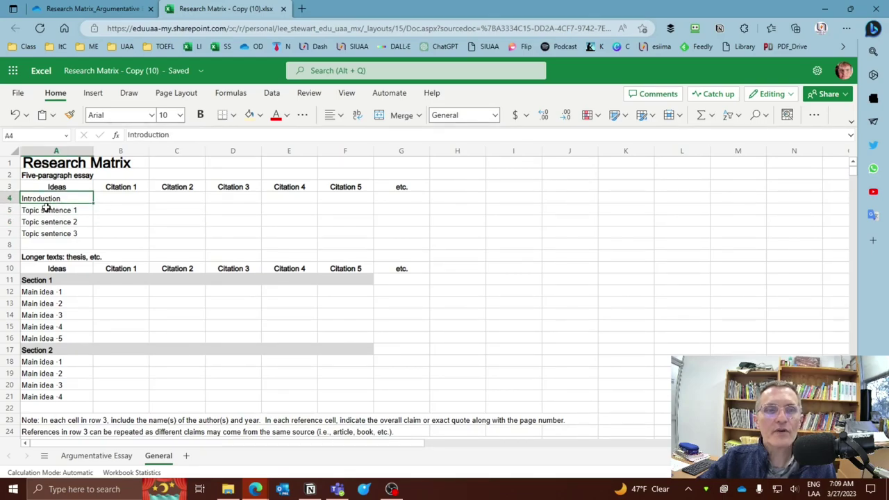
left_click_drag(44, 209, 44, 233)
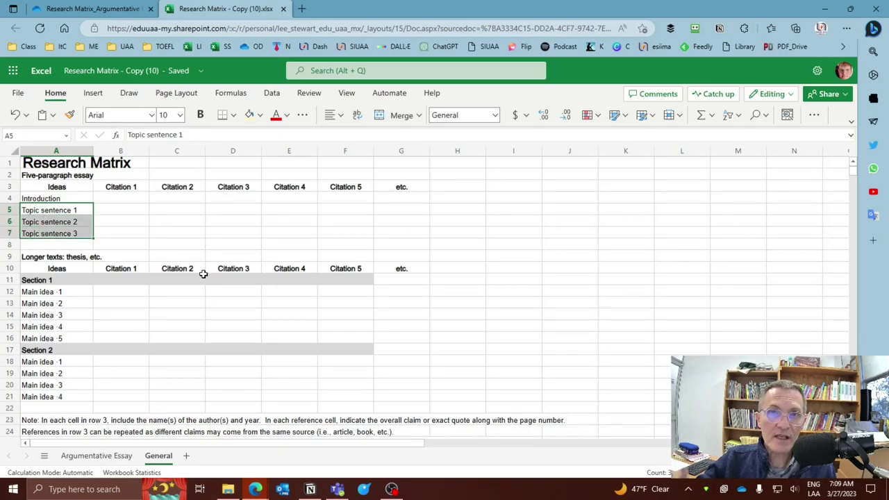
left_click(48, 222)
left_click(42, 211)
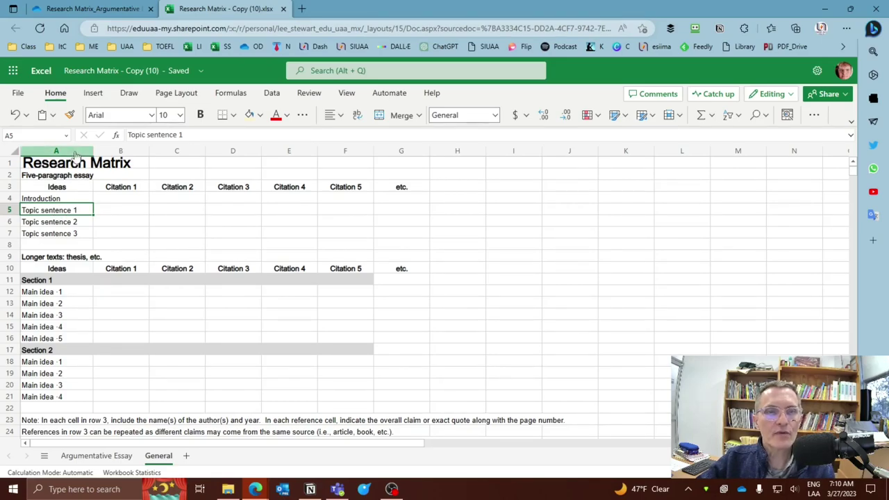
Drag column A wider so the Introduction and topic sentence labels fit
left_click_drag(93, 150, 185, 150)
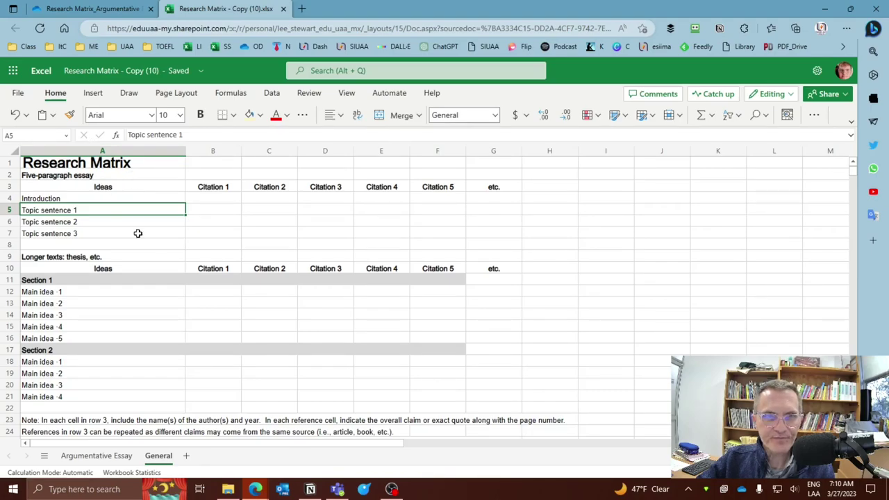
left_click(112, 153)
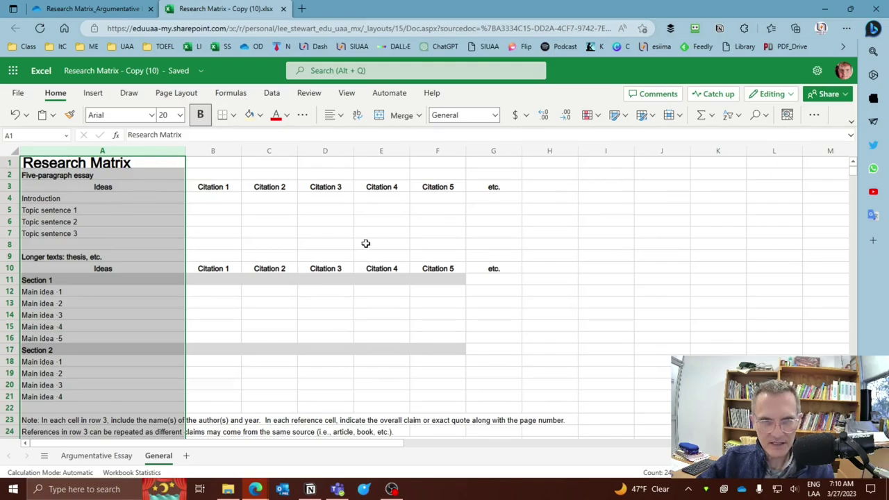
left_click(97, 218)
left_click_drag(73, 212, 61, 236)
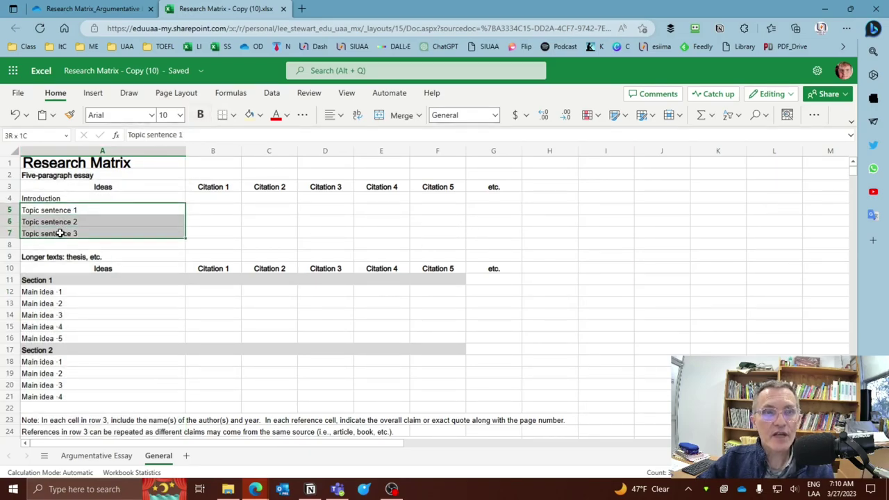
left_click(50, 199)
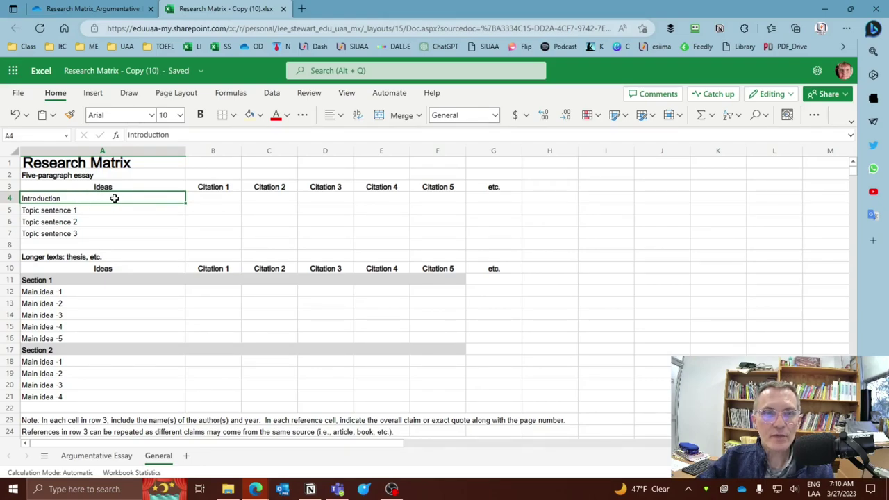
Select the citation cells for the Introduction and topic sentence rows
left_click(204, 198)
left_click_drag(243, 194, 451, 194)
left_click(210, 209)
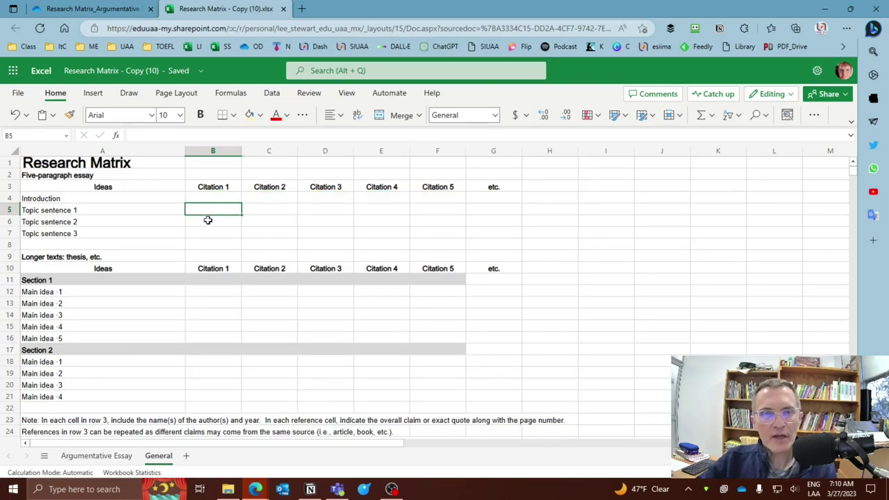
left_click_drag(200, 207, 429, 228)
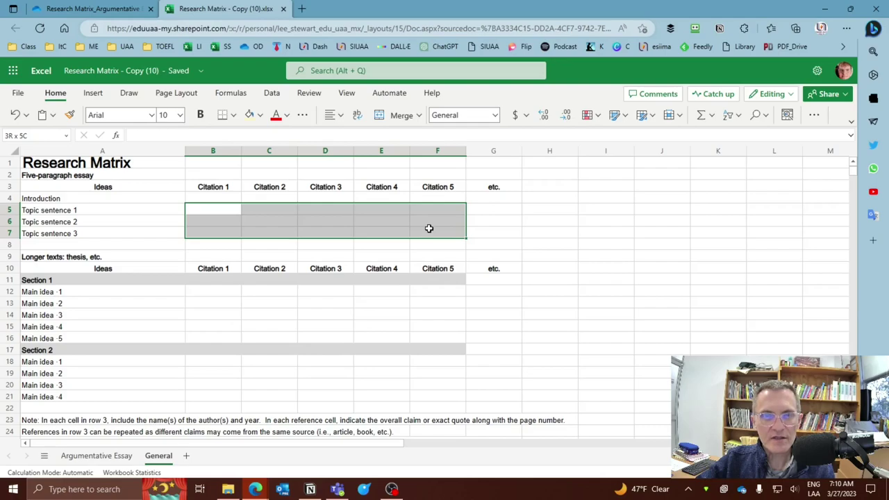
left_click(80, 211)
left_click(99, 231)
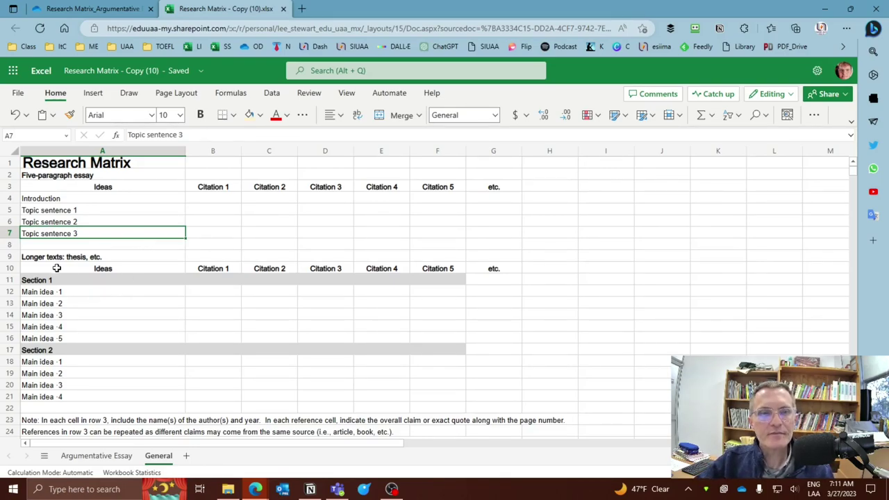
Select the longer-texts table and its Section 1, Main idea 1 and Topic sentence 1 labels
left_click_drag(40, 258, 479, 388)
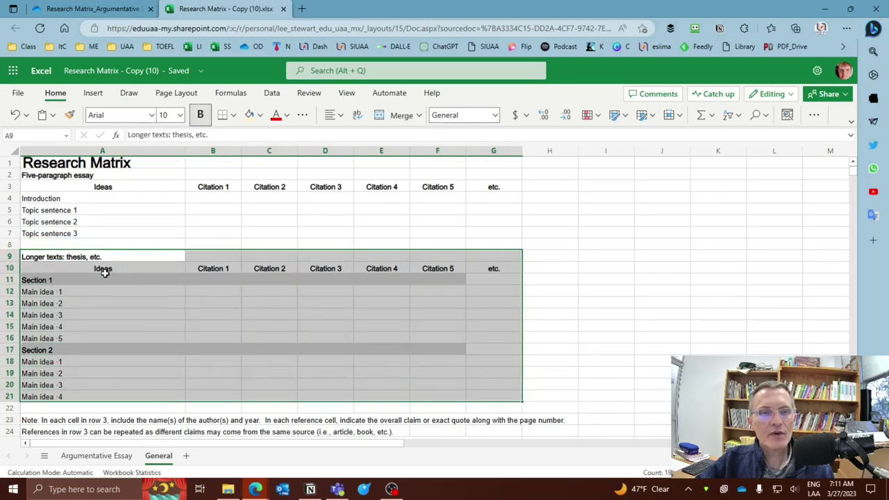
left_click(65, 279)
left_click(48, 294)
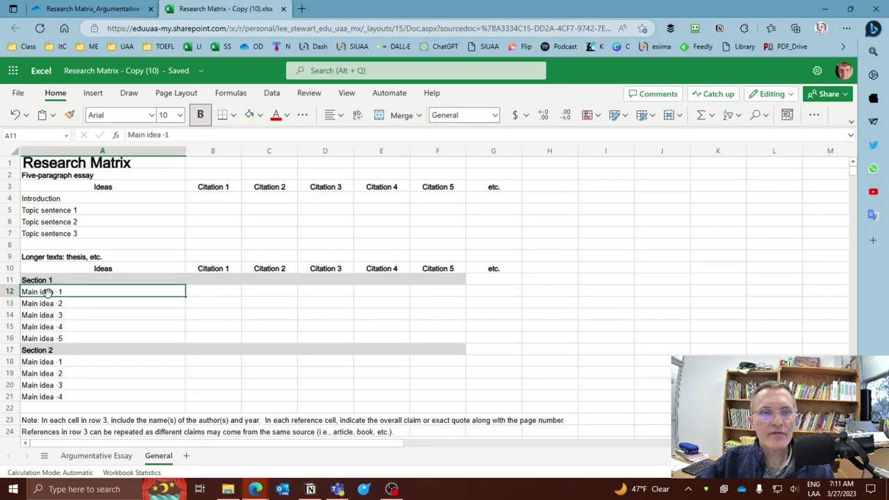
left_click(37, 210)
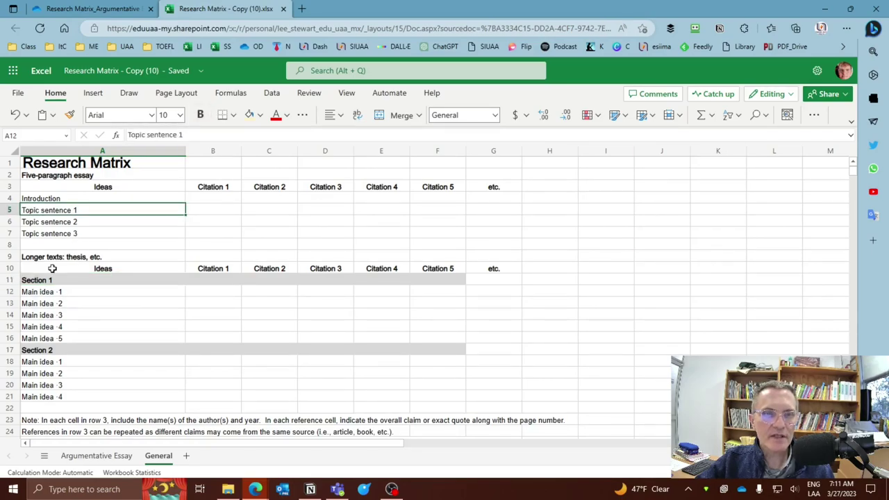
left_click(43, 293)
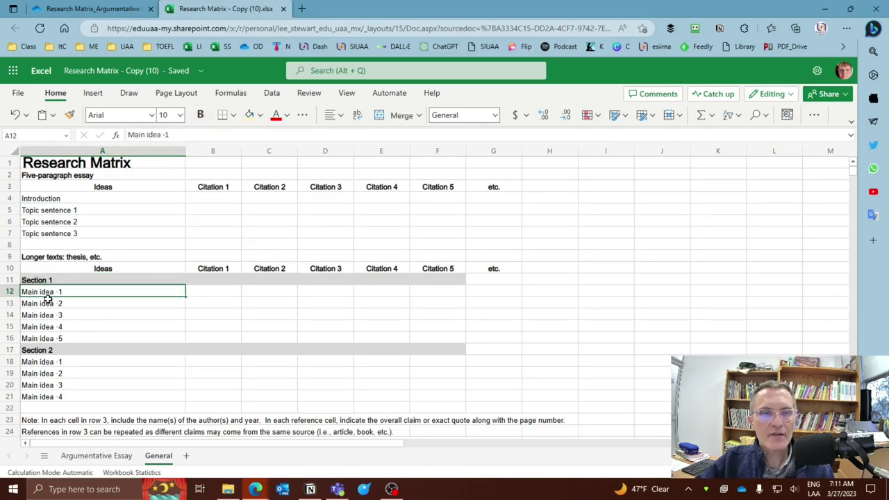
left_click(56, 209)
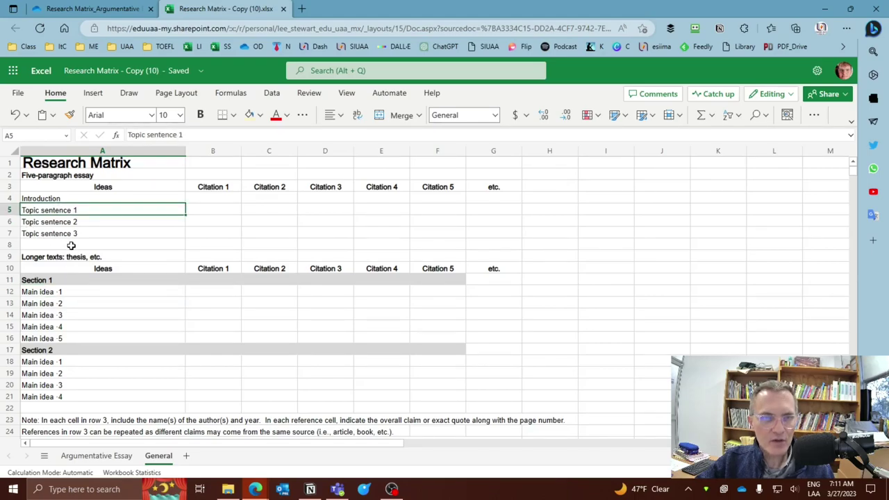
Compare the Section 1 and Section 2 labels, then go to the Argumentative Essay sheet
left_click(42, 280)
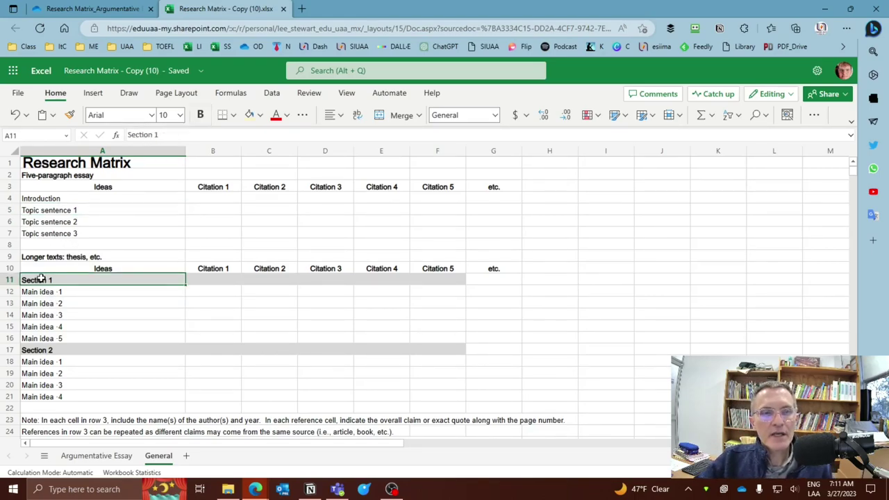
left_click(49, 352)
left_click(34, 280)
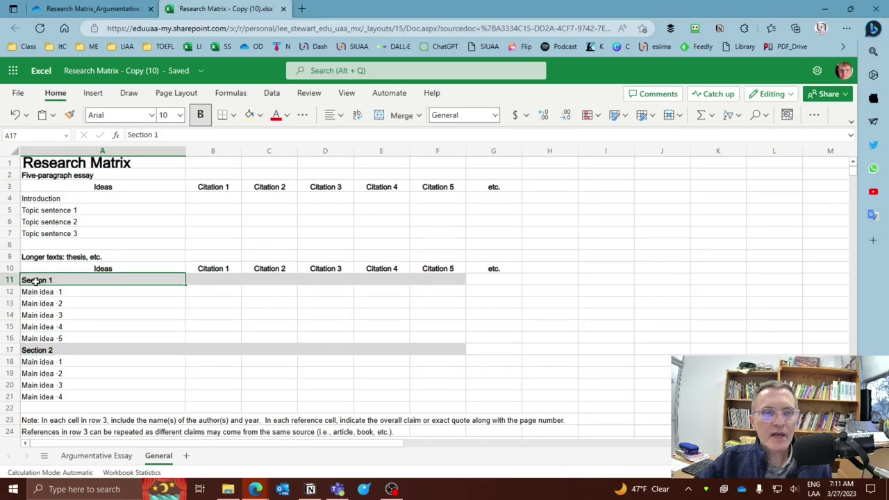
left_click(45, 351)
left_click(43, 280)
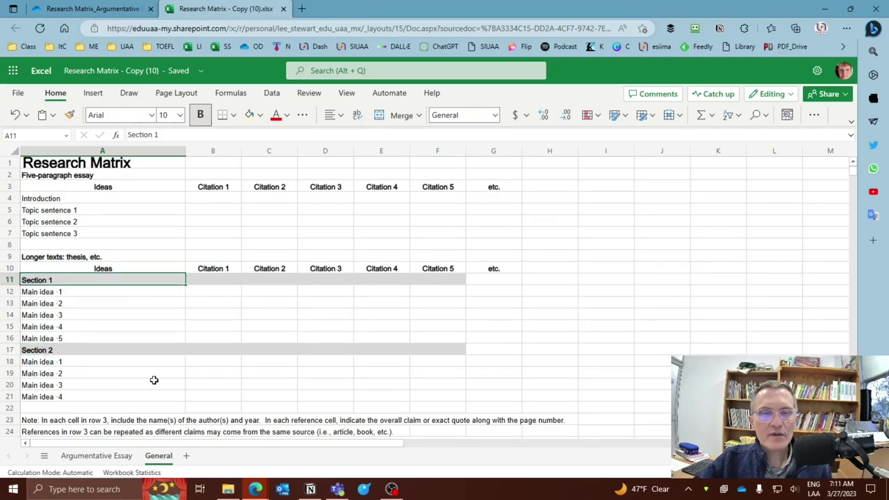
left_click(97, 456)
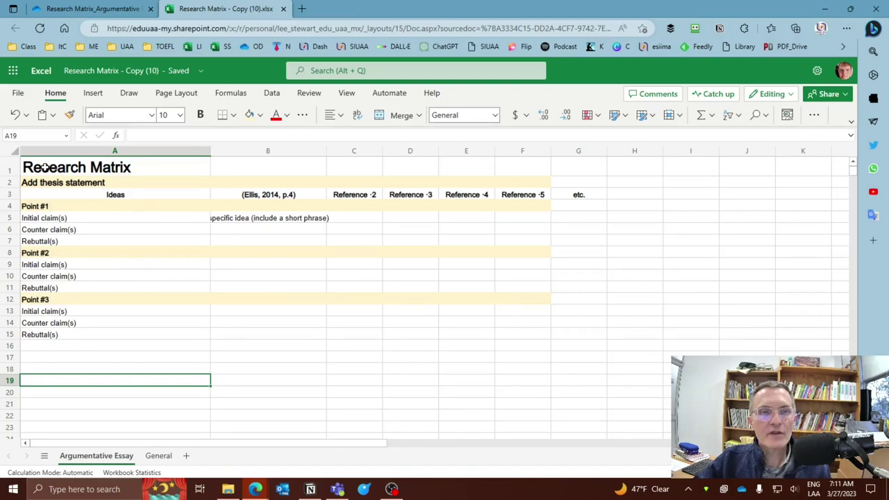
left_click_drag(44, 167, 511, 334)
left_click(335, 390)
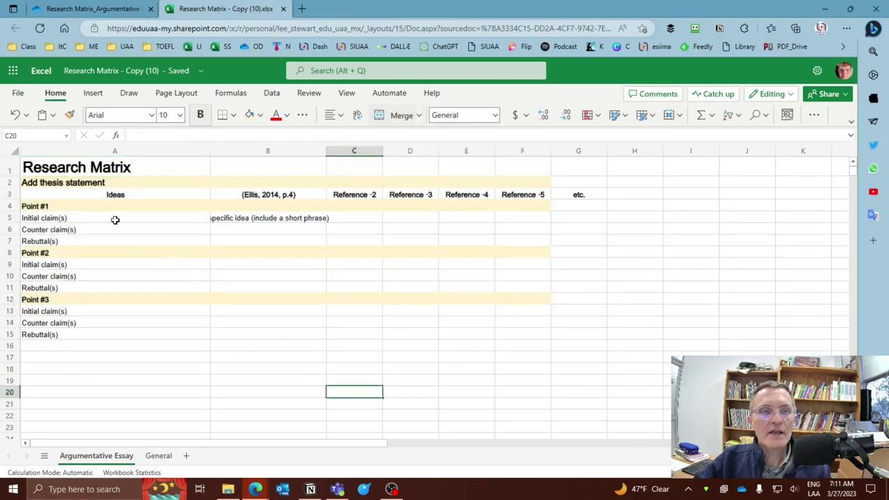
left_click(46, 183)
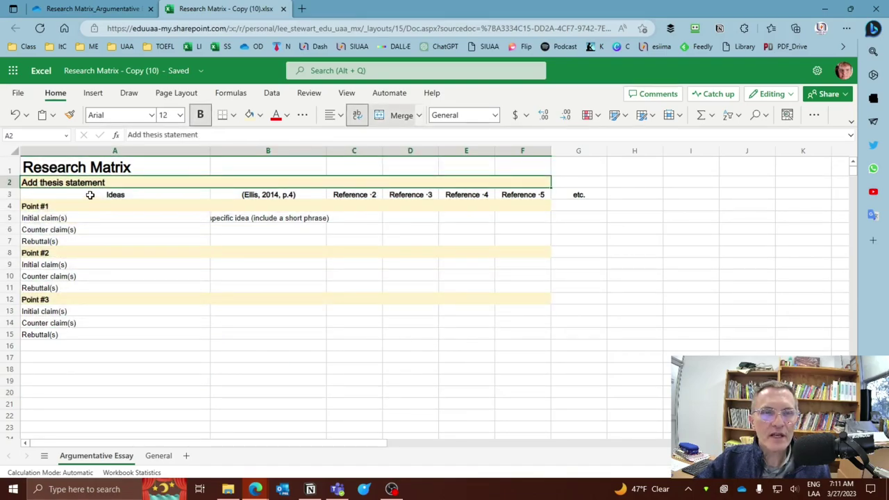
left_click(37, 206)
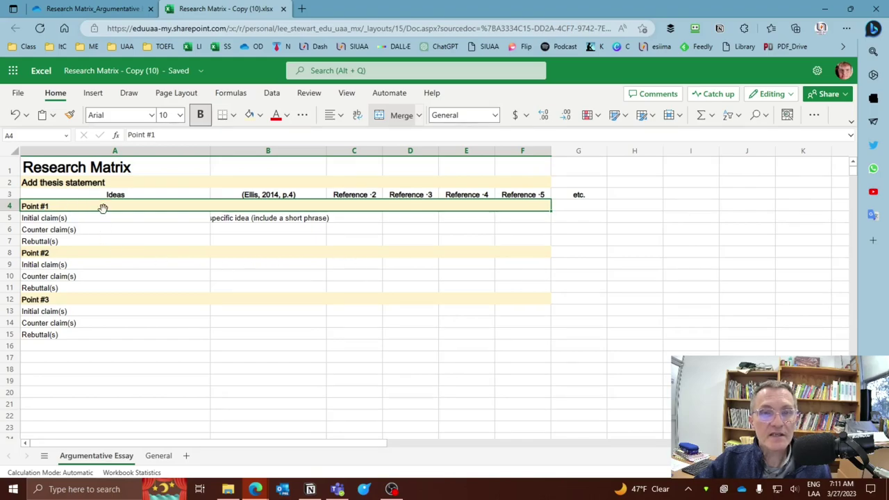
left_click_drag(32, 253, 495, 253)
left_click_drag(41, 299, 512, 299)
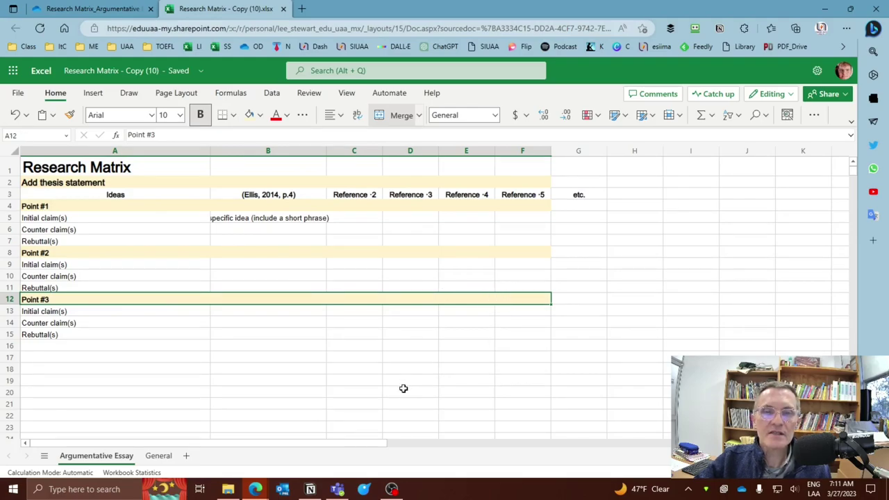
left_click_drag(42, 207, 539, 208)
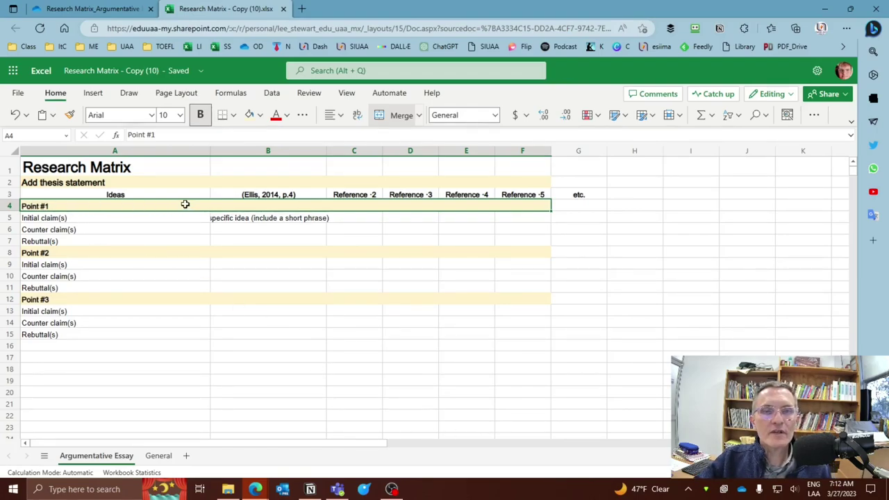
Delete the sample phrase in B5 under the (Ellis, 2014, p.4) citation
left_click(251, 345)
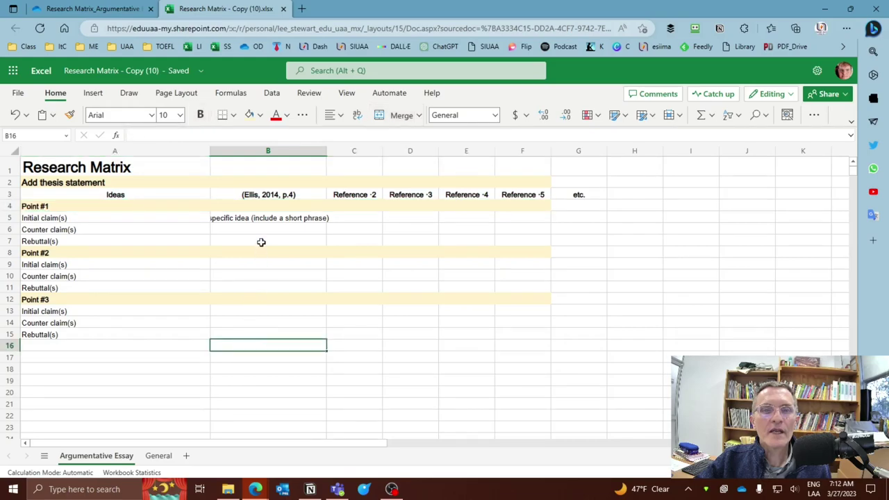
left_click(264, 228)
left_click(259, 217)
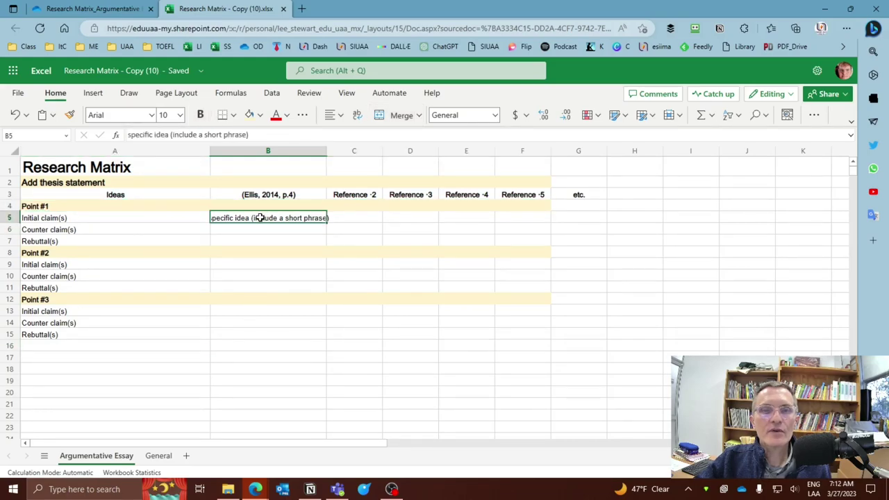
key("Delete")
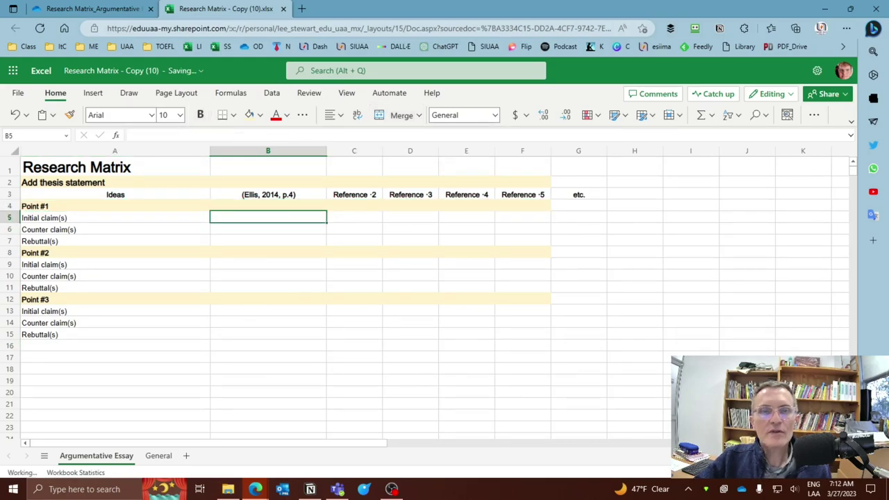
key("Up")
left_click(268, 217)
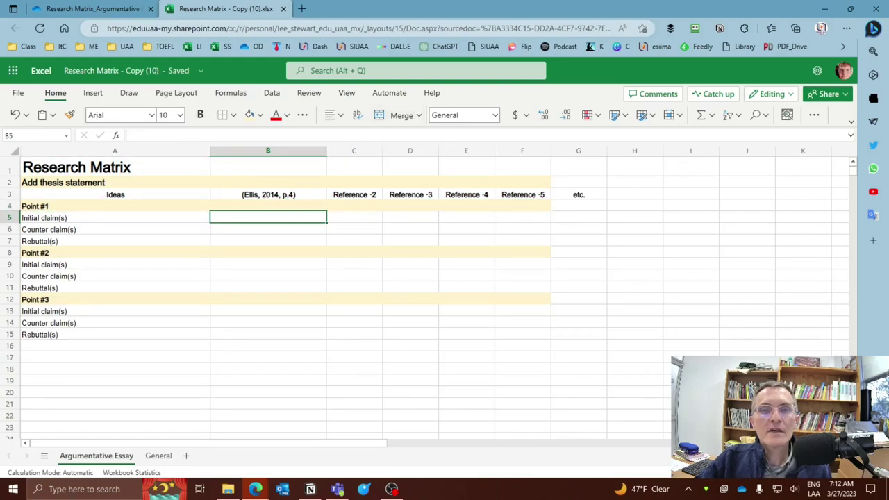
left_click(261, 198)
left_click(159, 455)
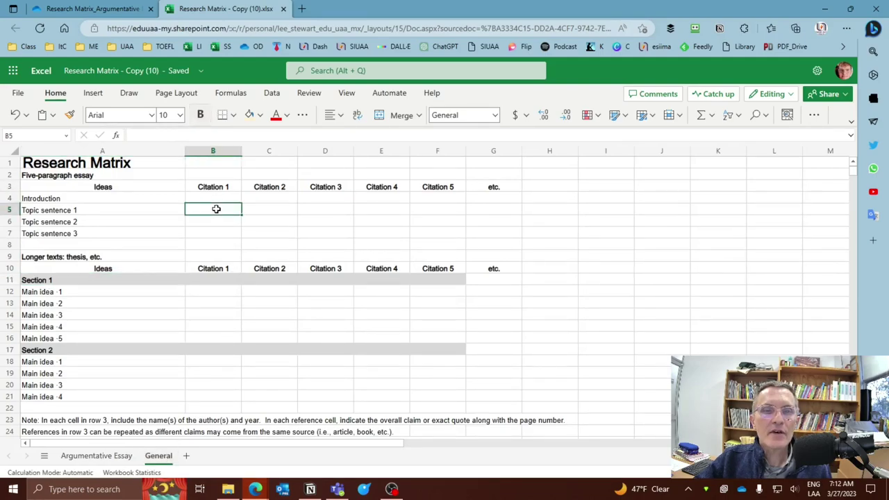
left_click(99, 456)
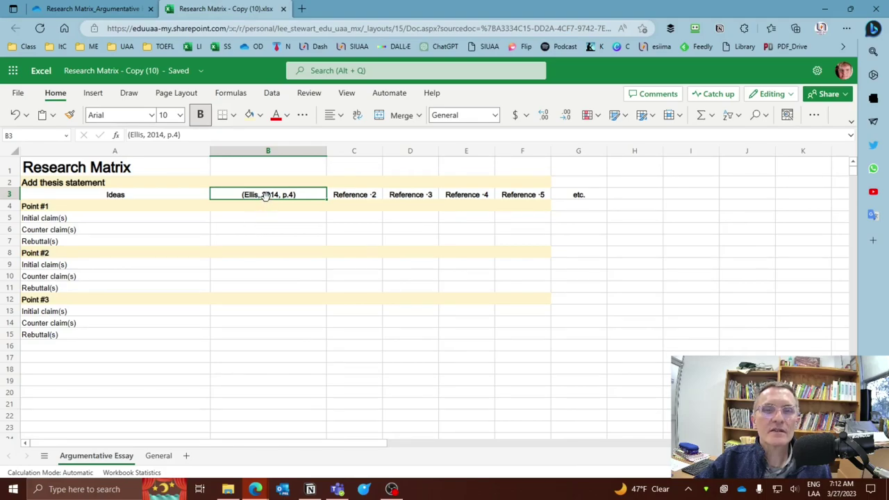
Enter 'Citation #2' in C3 and paste copies into D3 and E3
left_click(349, 195)
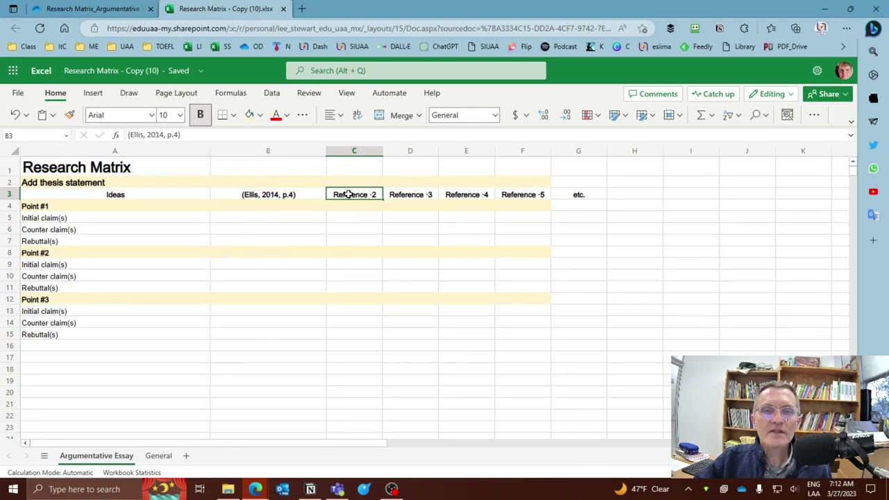
type("Citation")
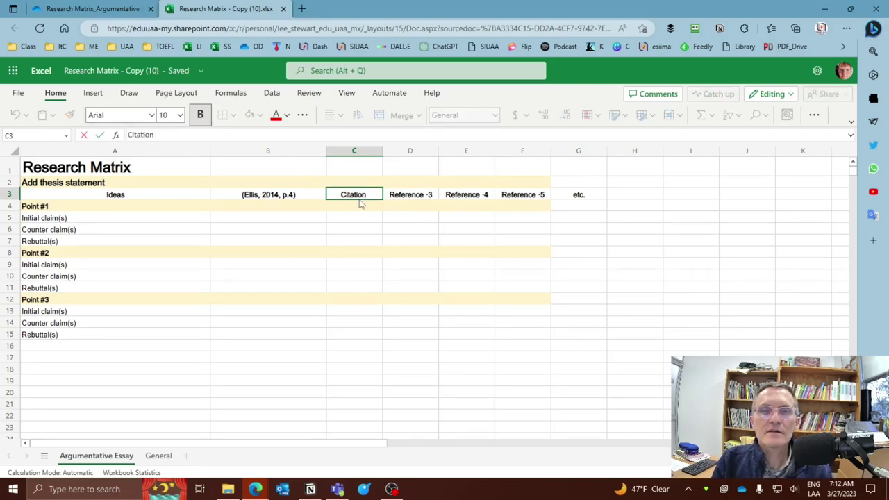
type(" #2")
key("Tab")
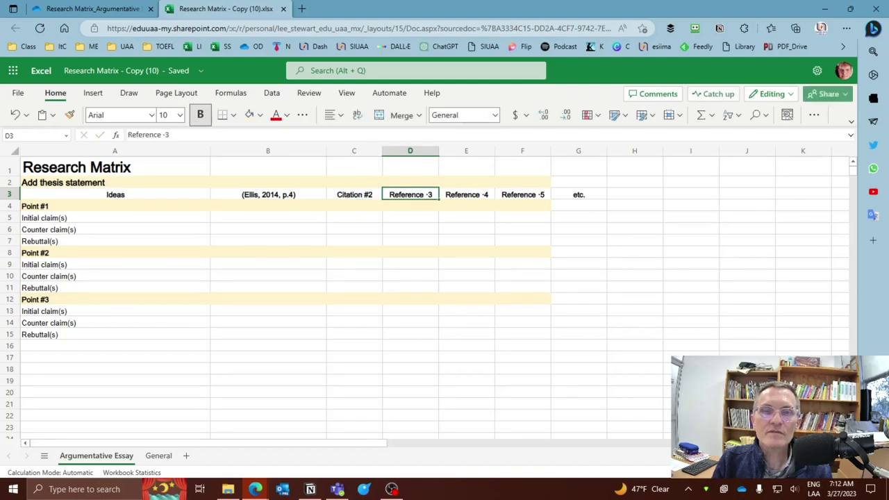
key("shift+Tab")
key("ctrl+c")
key("Tab")
key("ctrl+v")
key("Tab")
key("ctrl+v")
key("shift+Tab")
key("shift+Tab")
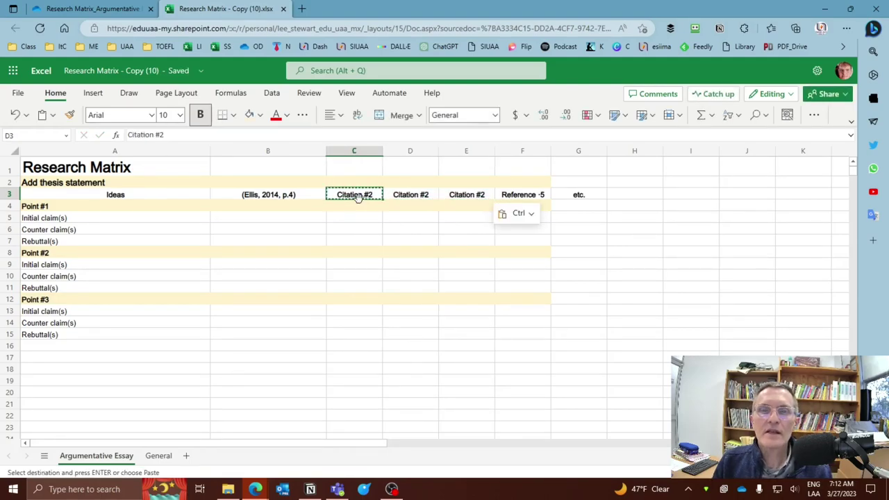
key("Tab")
Change the D3 and E3 headers to Citation #3 and Citation #4
left_click(220, 135)
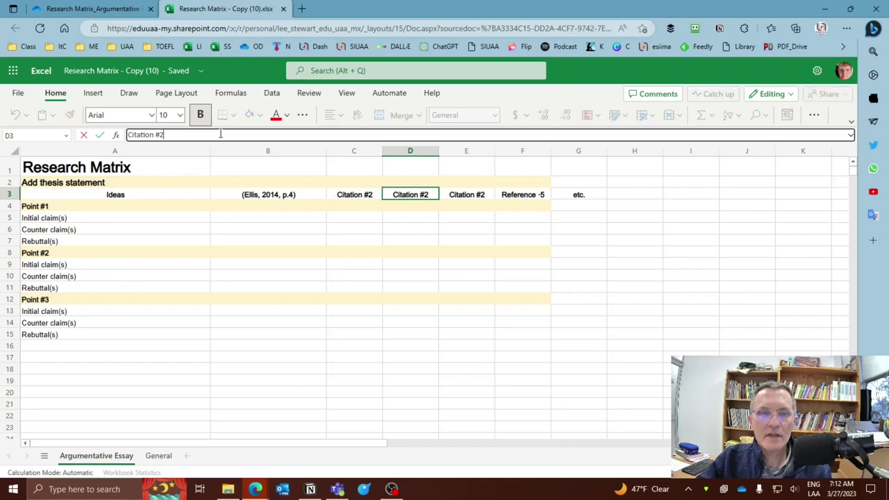
type("3")
key("Return")
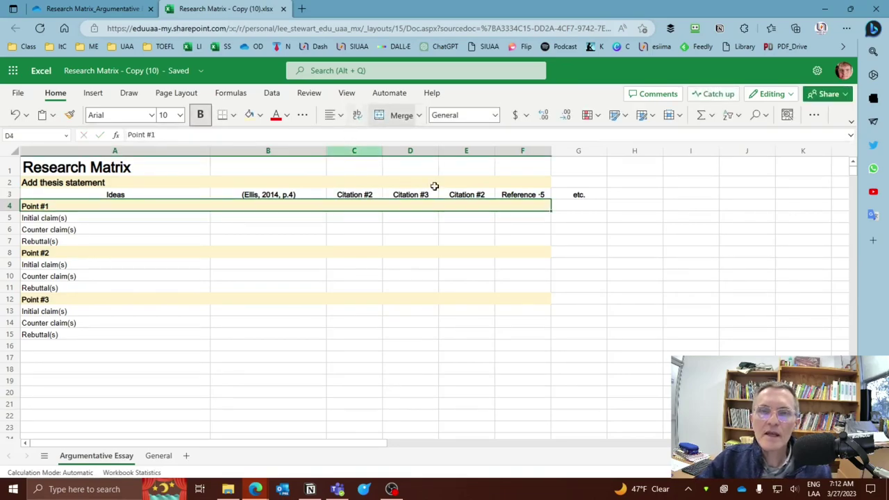
left_click(472, 194)
left_click(216, 135)
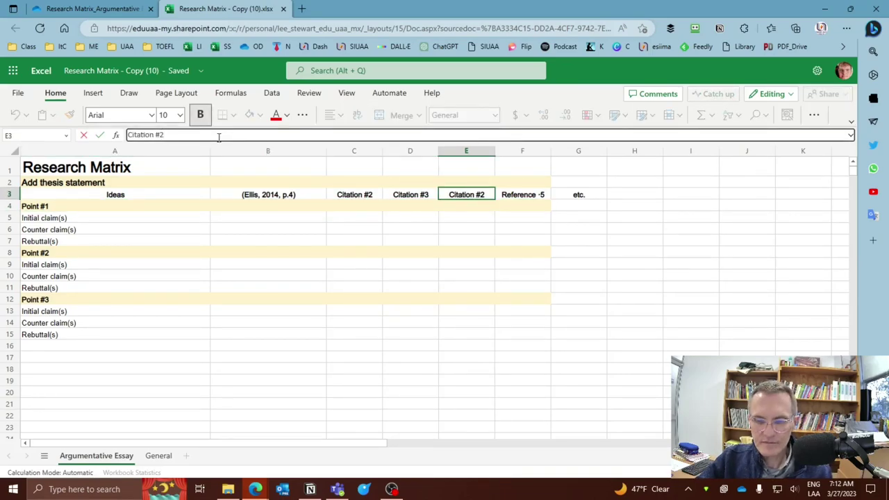
type("4")
key("Return")
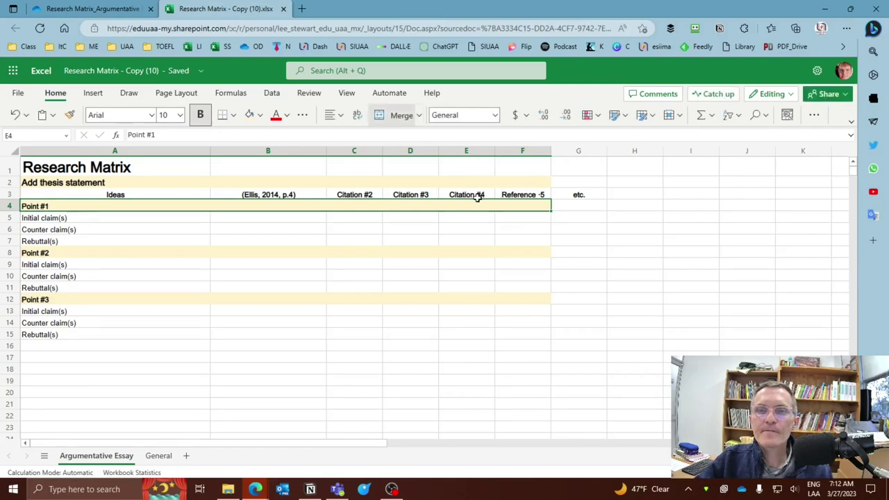
Copy the Citation #4 header into F3 and edit it to Citation #5
left_click(474, 196)
key("ctrl+c")
left_click(525, 194)
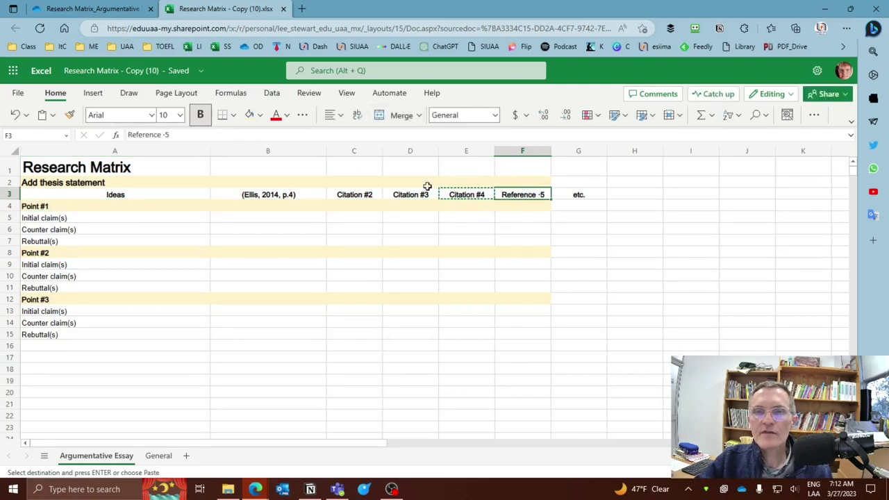
key("ctrl+v")
left_click(239, 134)
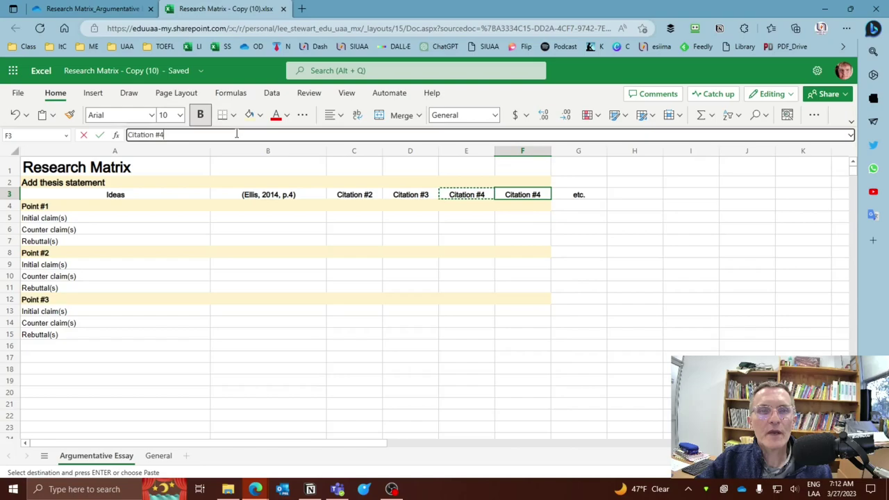
key("BackSpace")
type("5")
key("Return")
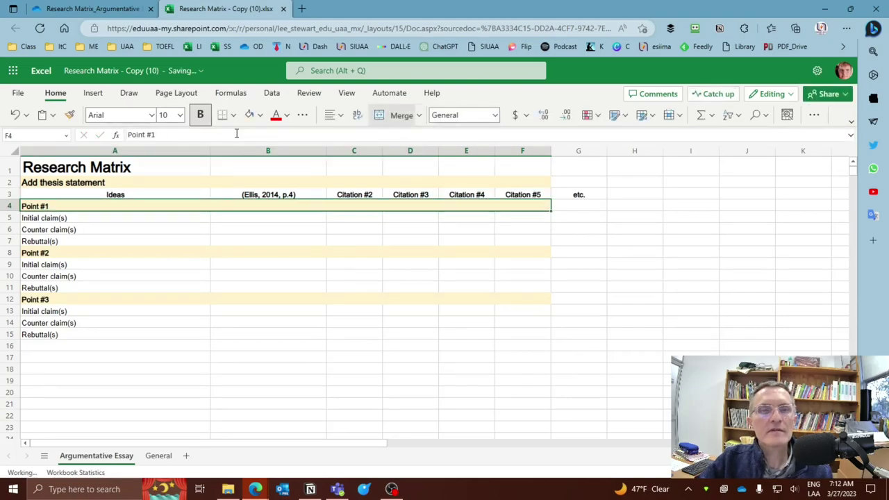
key("Left")
key("Right")
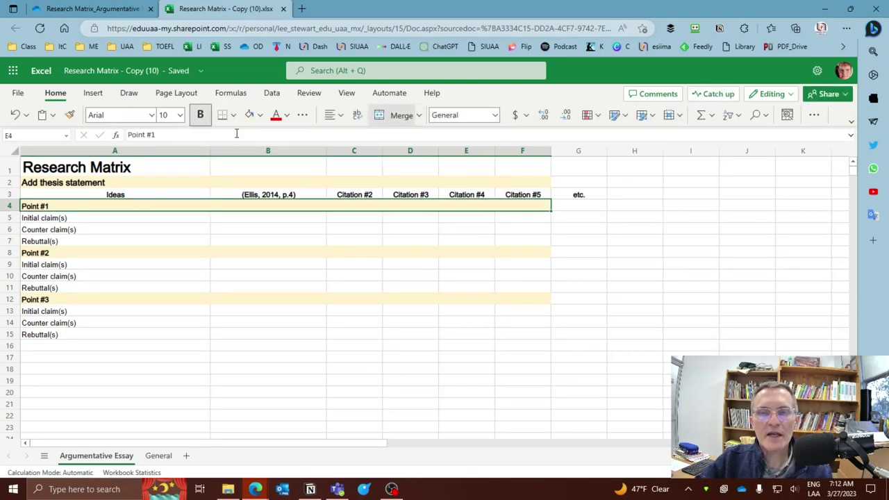
key("Right")
key("ctrl+shift+Left")
key("ctrl+shift+Right")
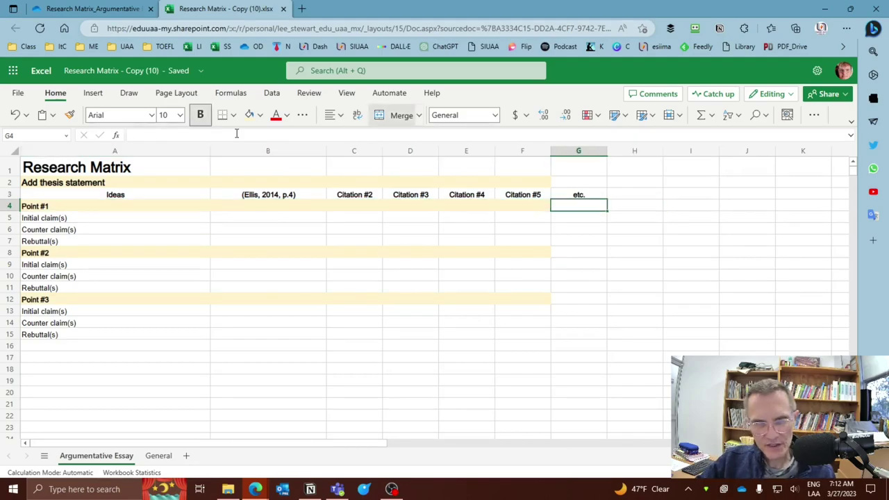
key("Right")
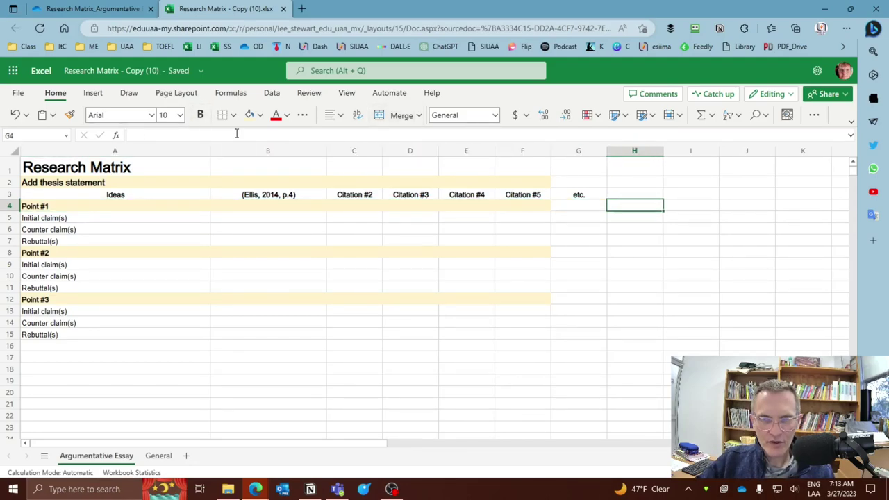
key("ctrl+shift+Left")
key("Up")
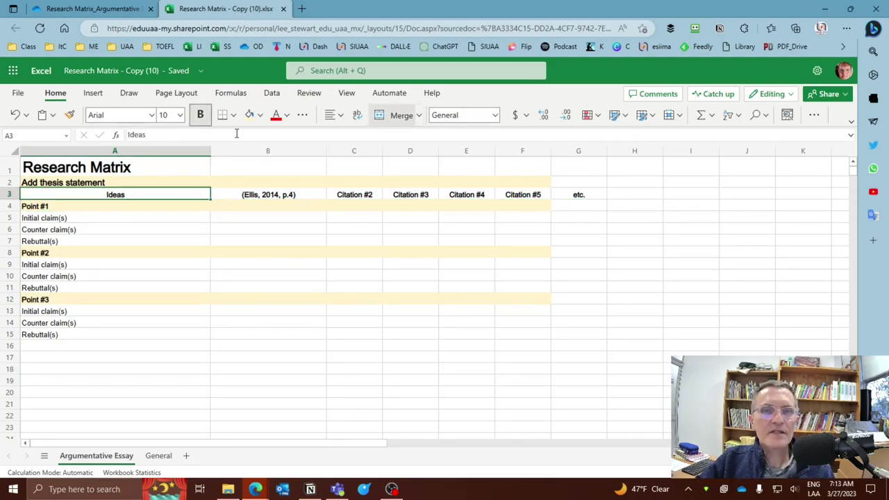
key("Right")
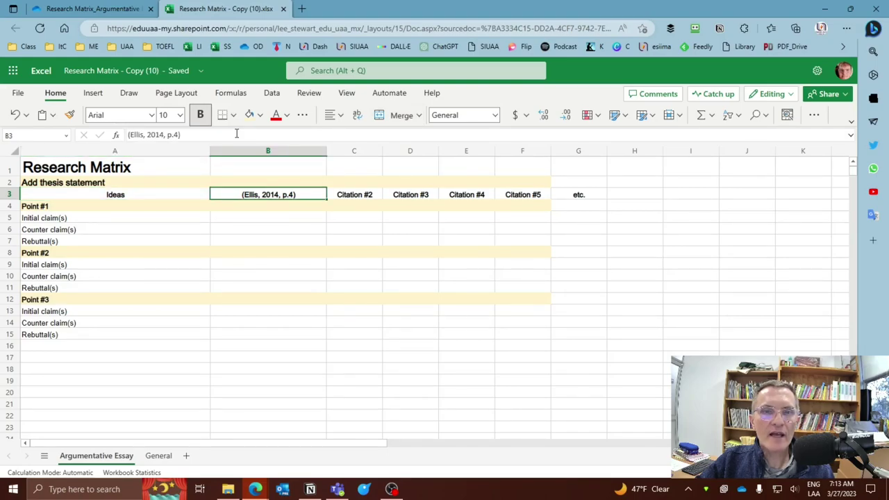
key("Right")
key("Right")
key("Left")
key("Left")
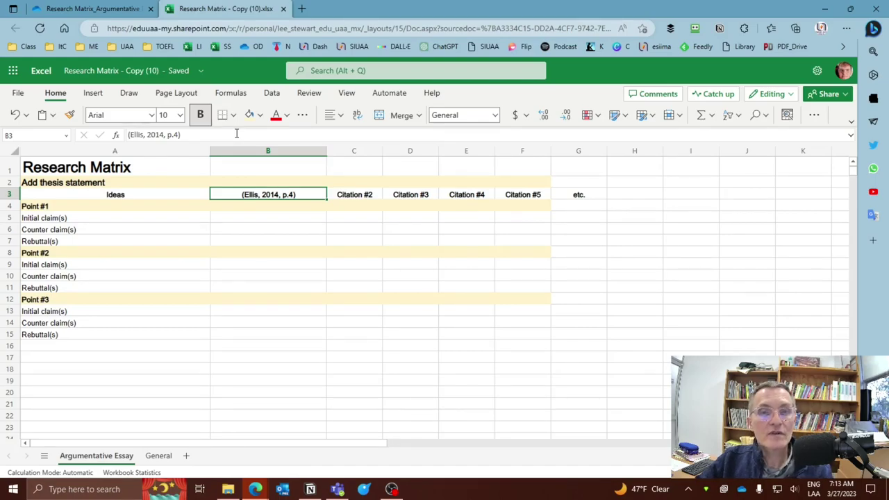
key("Down")
key("Down")
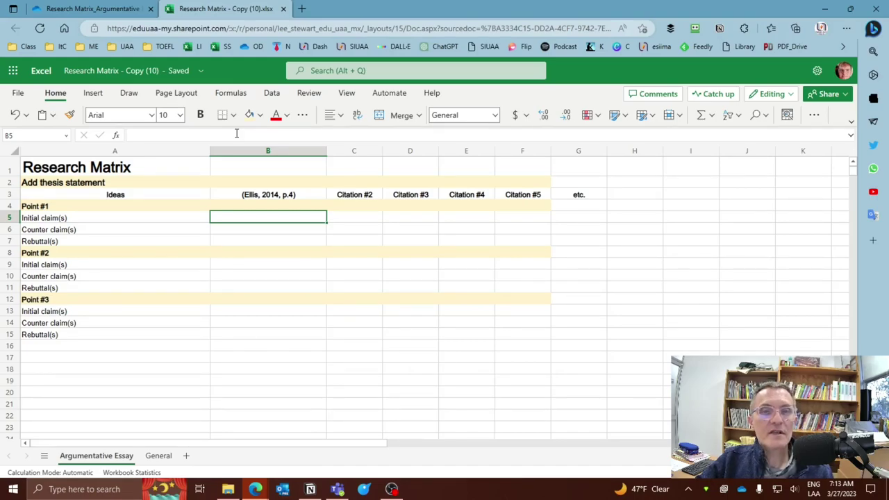
key("Down")
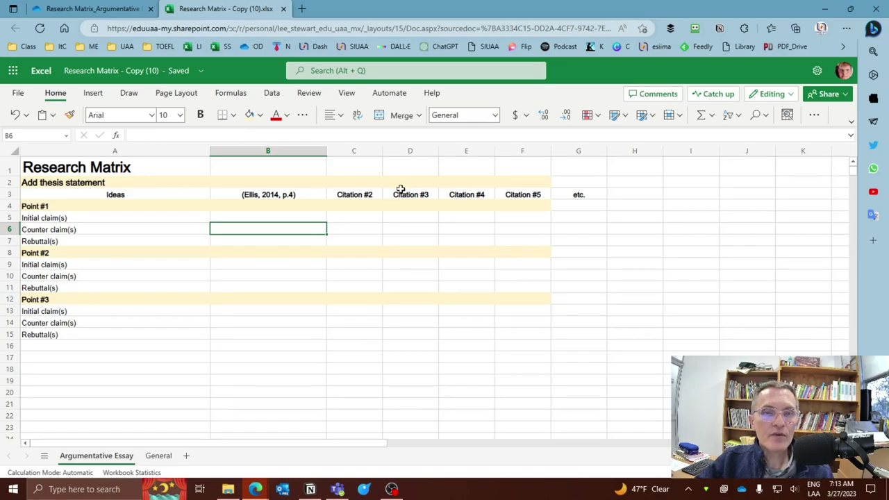
left_click(286, 194)
left_click(366, 195)
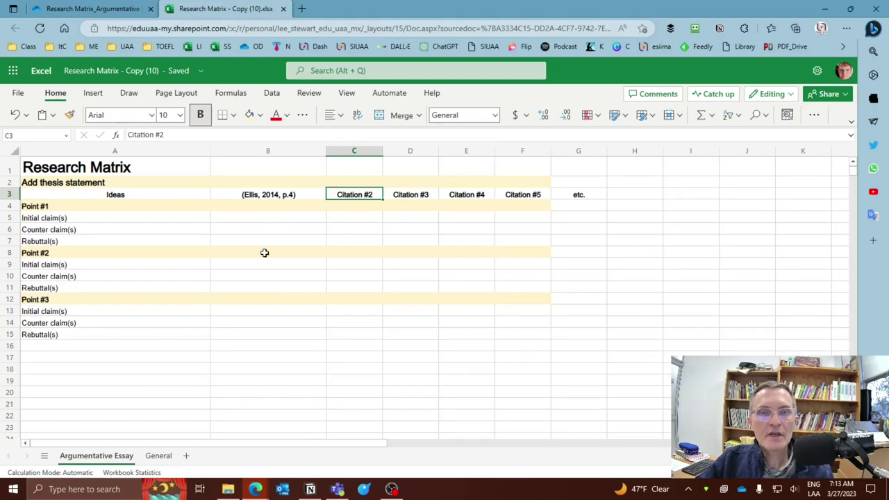
left_click(267, 218)
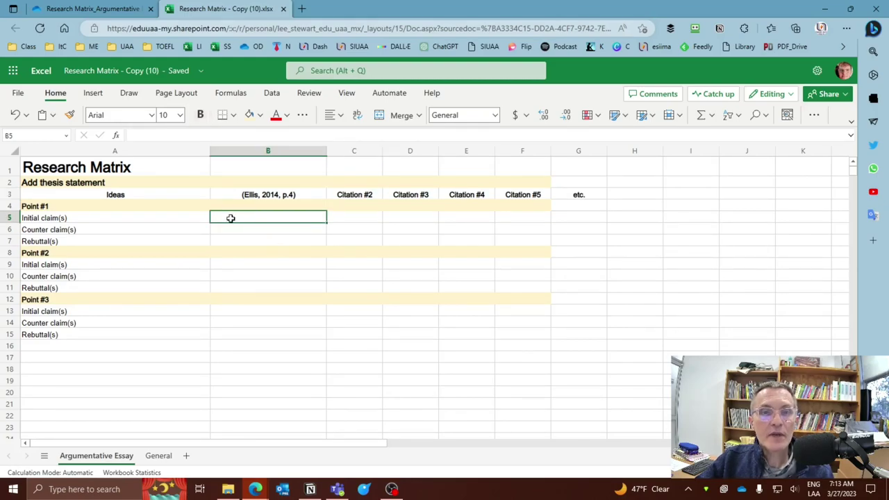
right_click(239, 222)
left_click(234, 214)
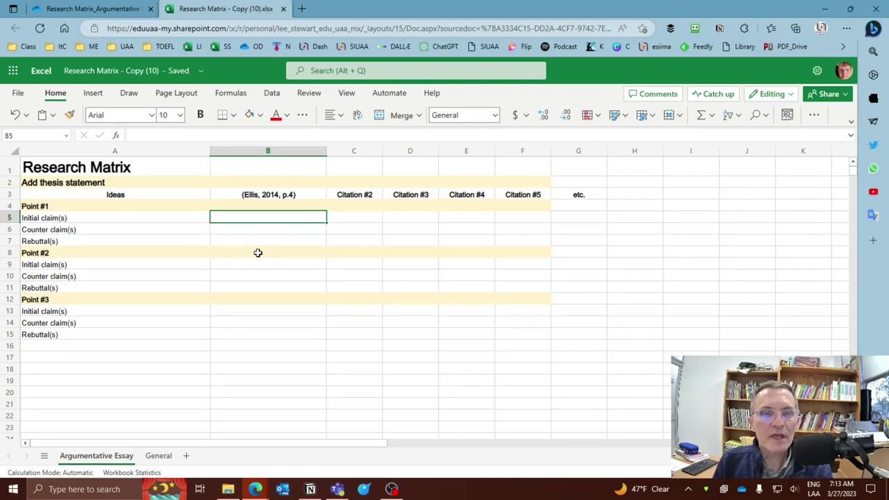
left_click(267, 229)
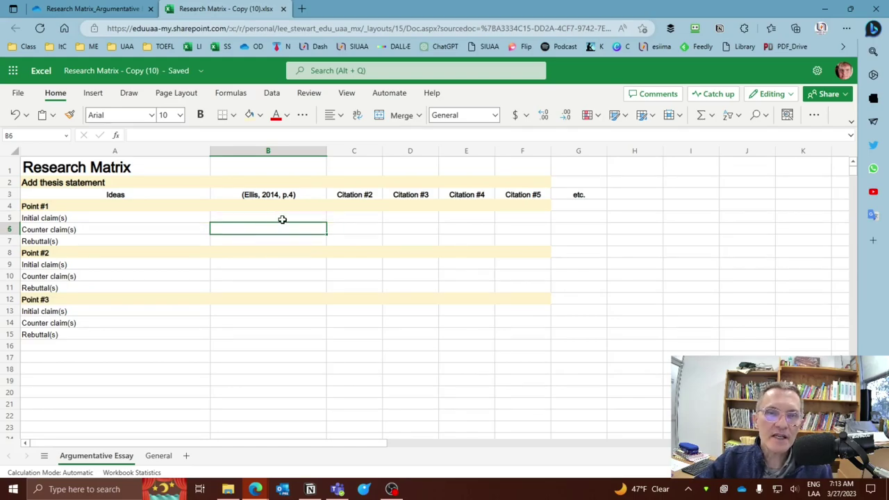
left_click(281, 218)
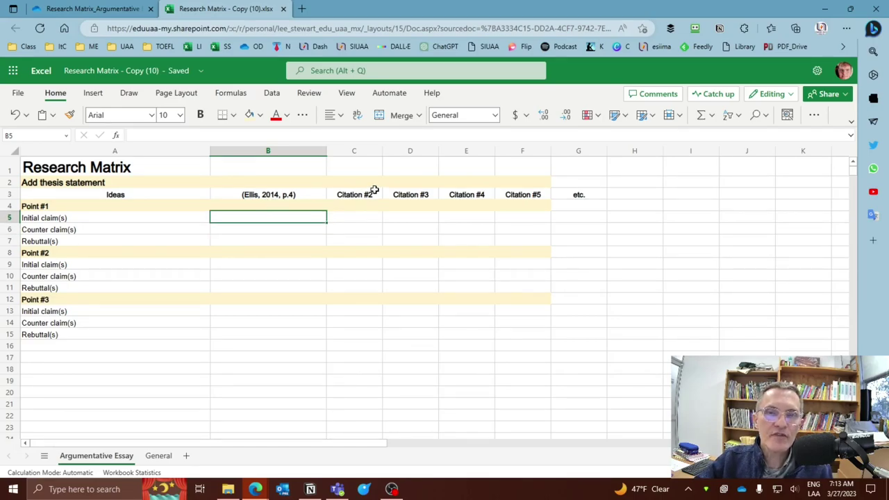
left_click(296, 195)
left_click(355, 195)
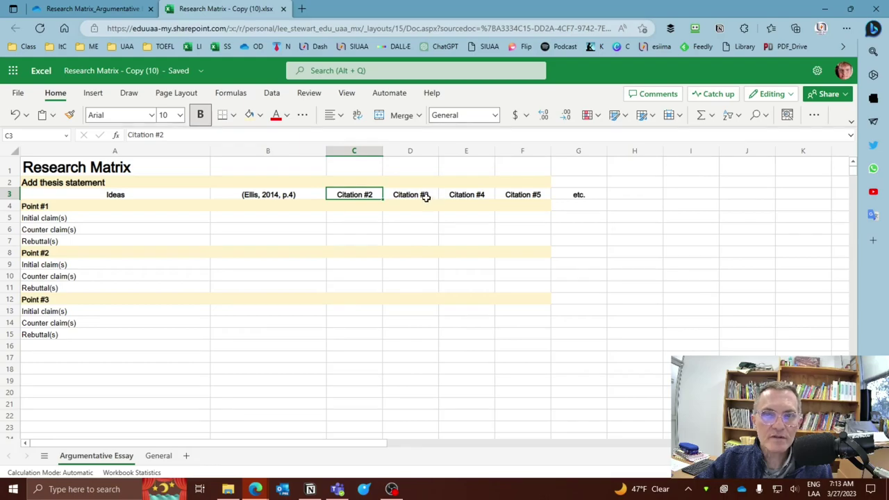
left_click(423, 195)
left_click(300, 216)
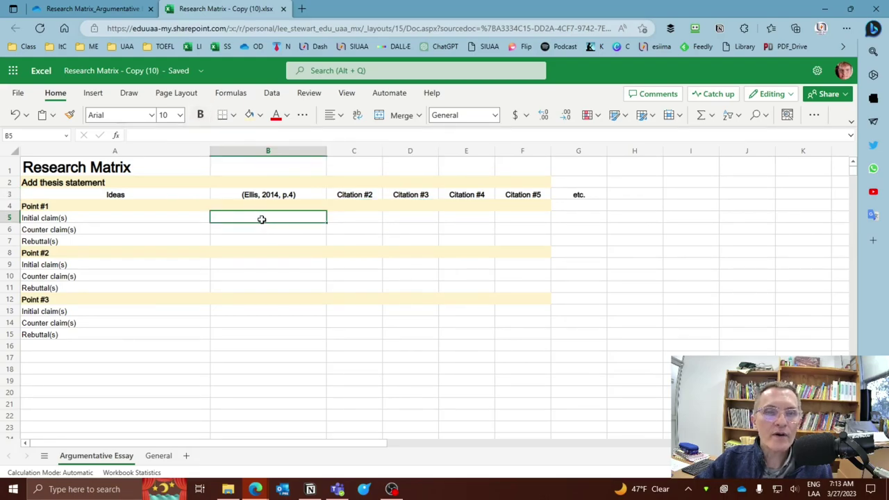
left_click(87, 226)
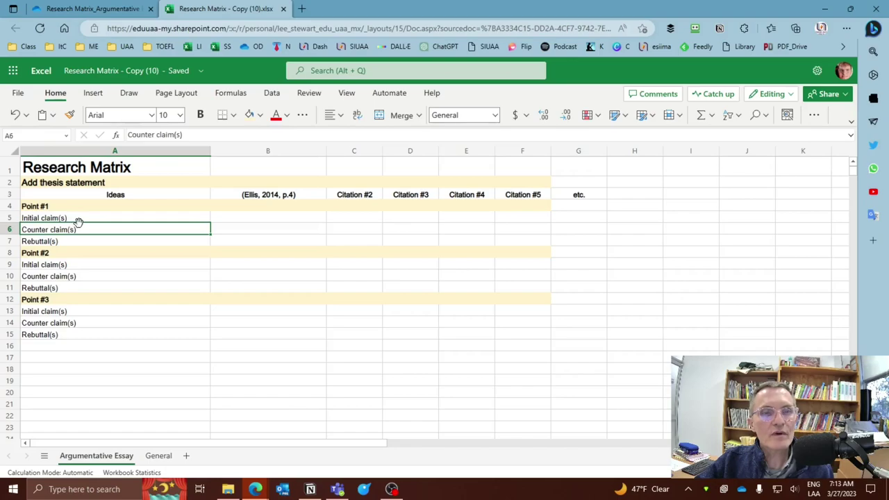
left_click(272, 288)
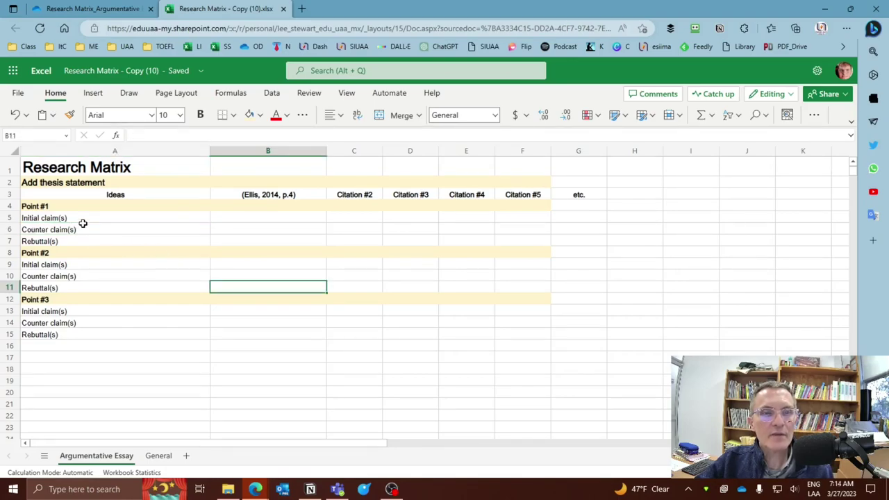
left_click(57, 206)
left_click(60, 253)
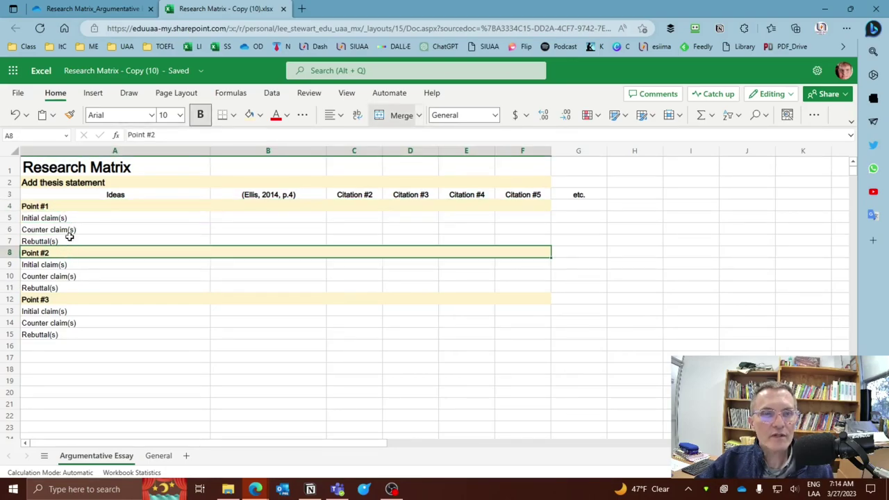
left_click(59, 206)
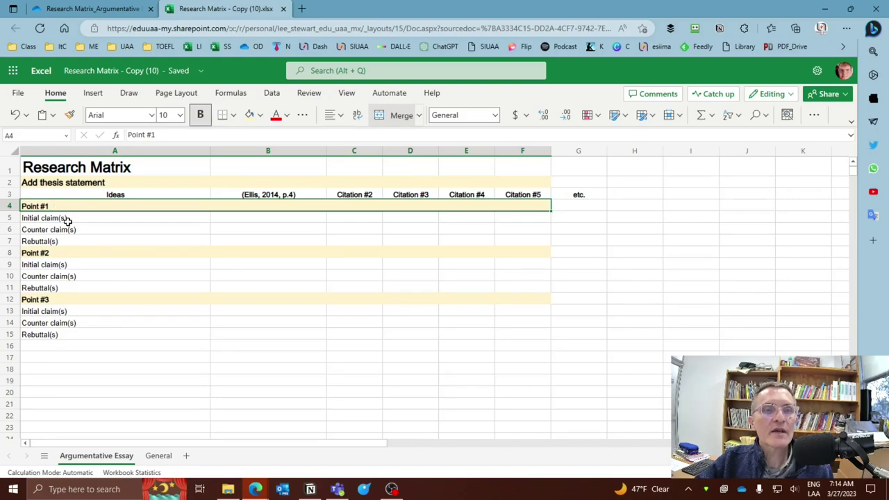
left_click(67, 219)
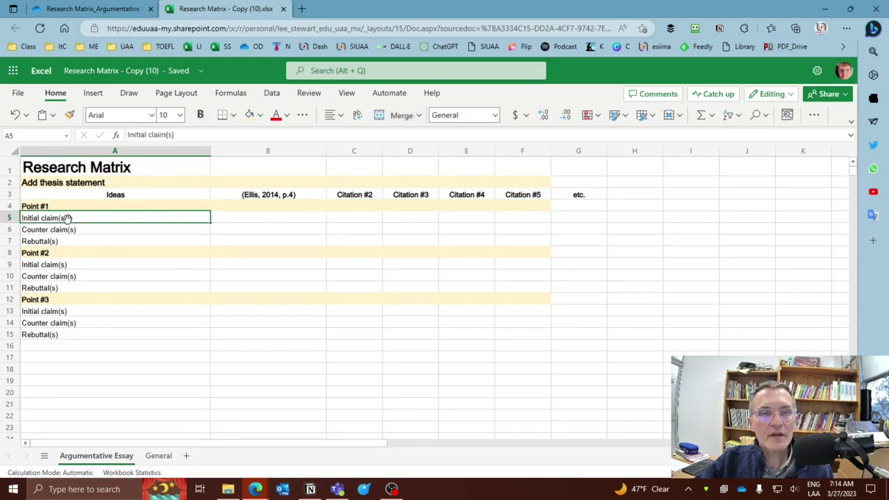
left_click(252, 229)
left_click(254, 219)
left_click(257, 231)
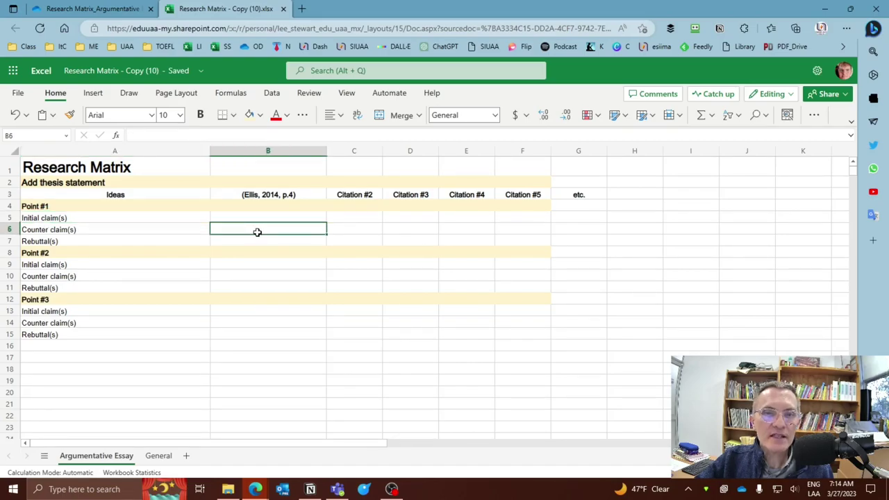
left_click(254, 272)
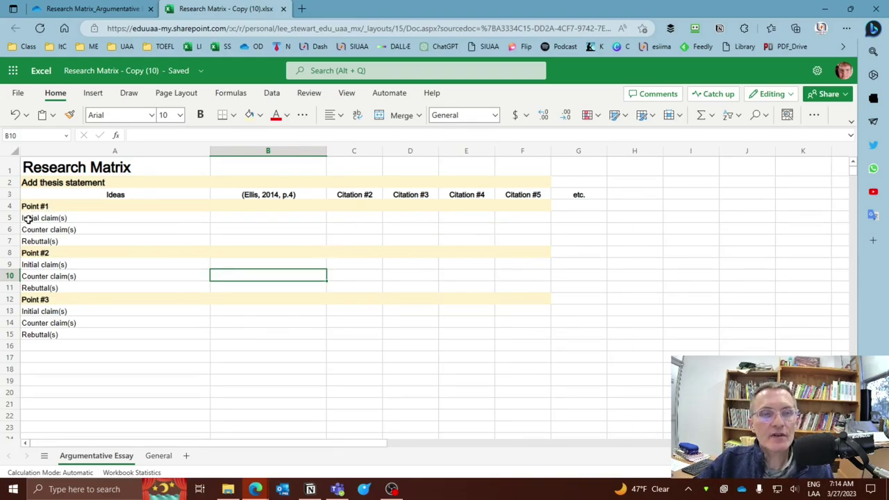
left_click(68, 300)
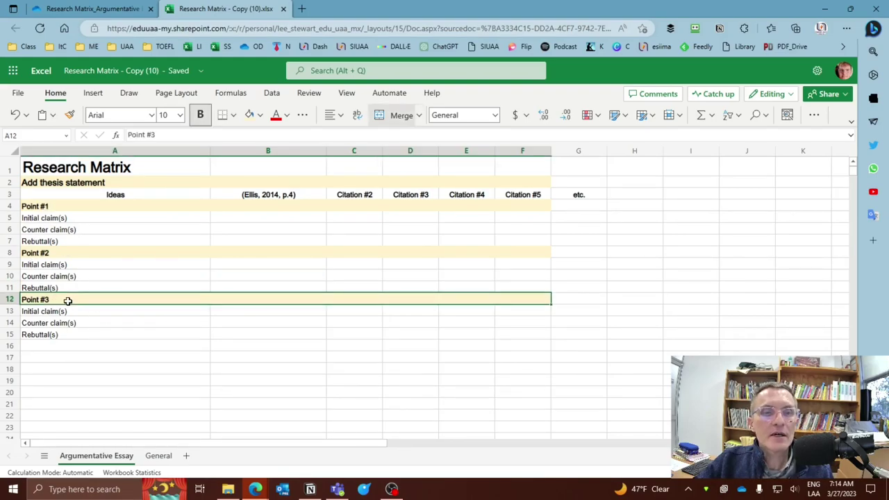
left_click(64, 254)
left_click(64, 207)
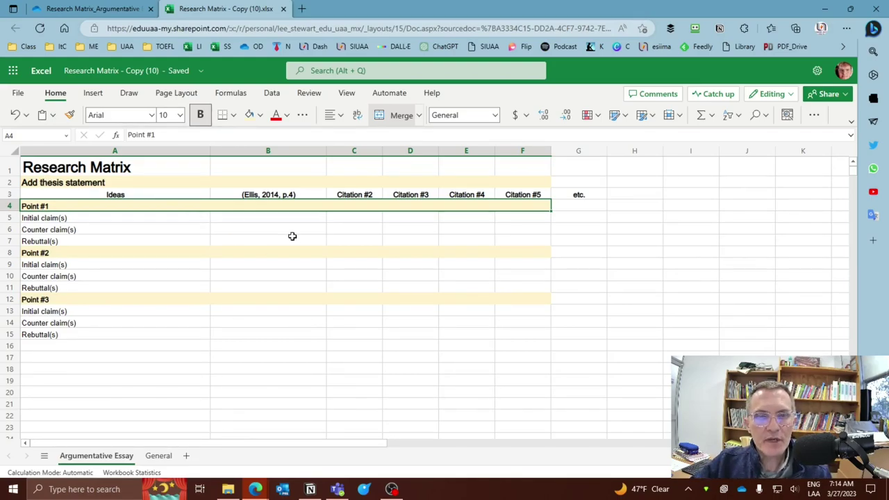
left_click_drag(59, 168, 590, 316)
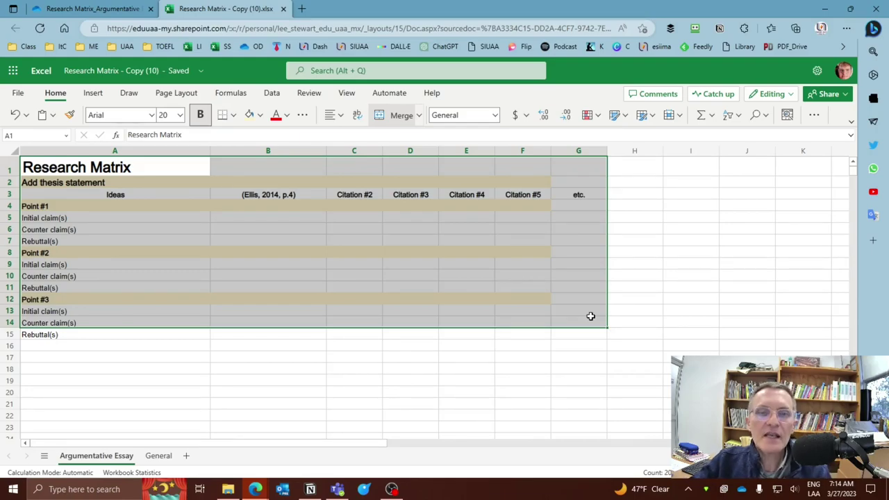
left_click(286, 278)
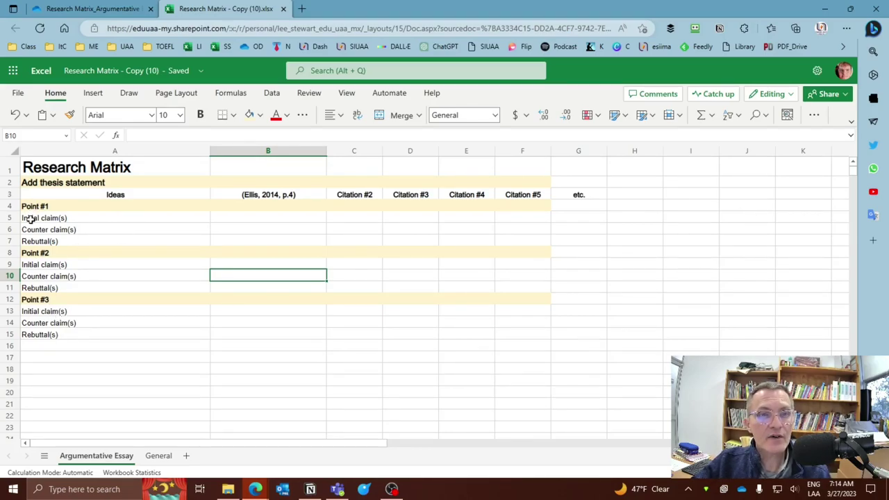
left_click_drag(30, 218, 416, 341)
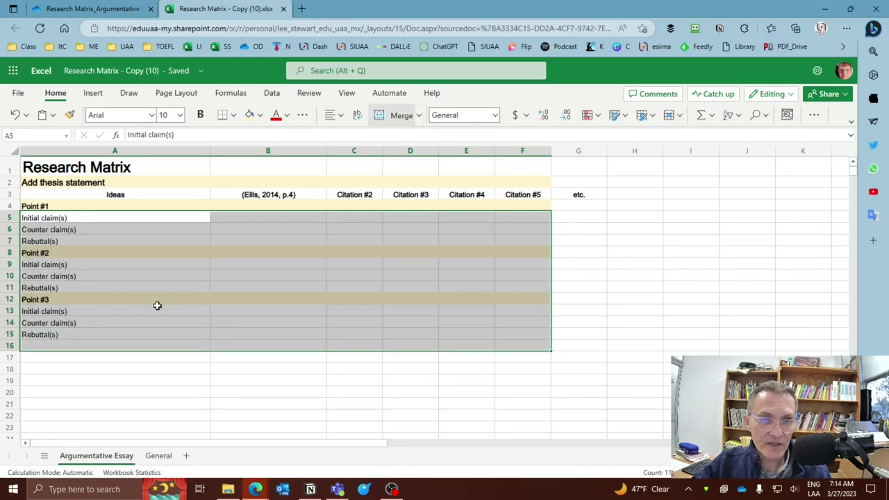
left_click(322, 313)
left_click_drag(33, 205, 430, 333)
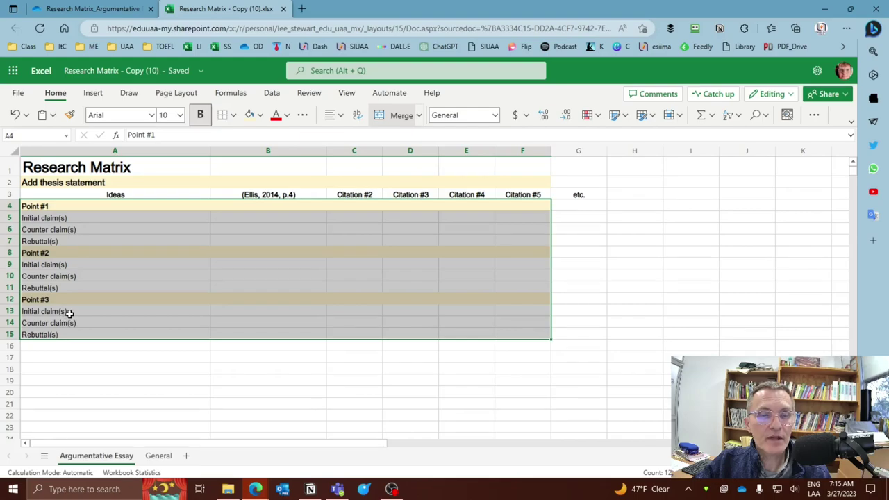
left_click(260, 391)
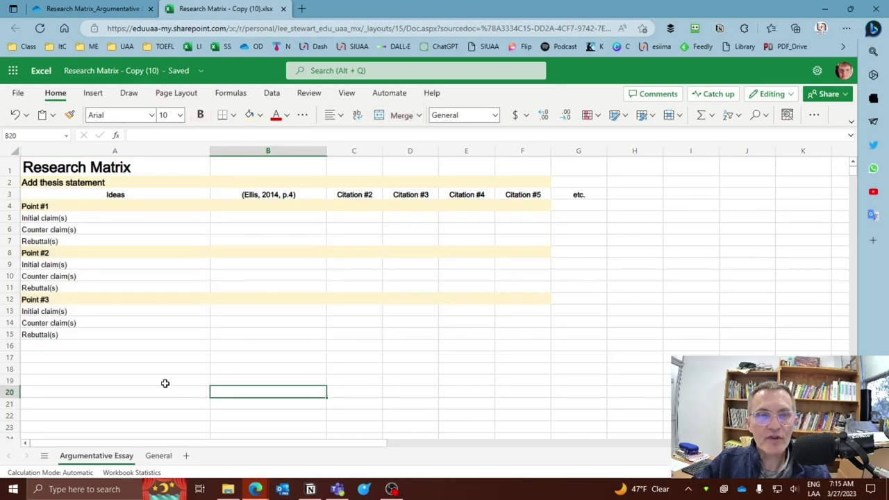